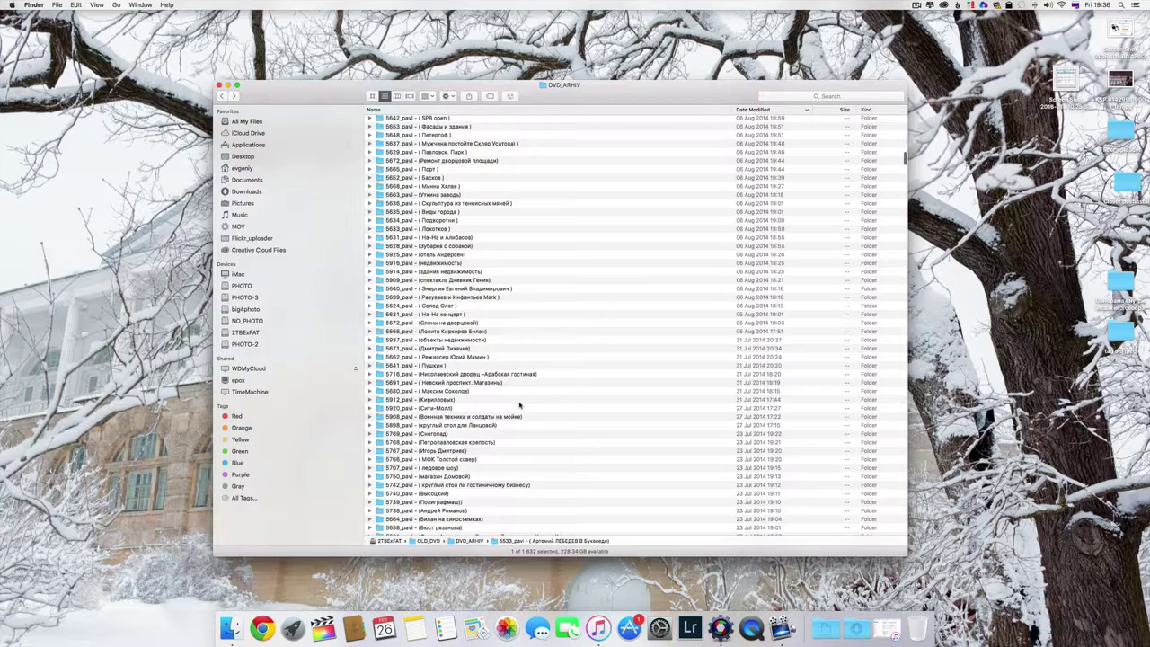
Step: Look through the DVD_ARHIV folder list, open the folder "5500_pavl - ( Дискотека и стройтовары" and select 5500_pavl_1623.JPG
scroll(519, 406, up, 10)
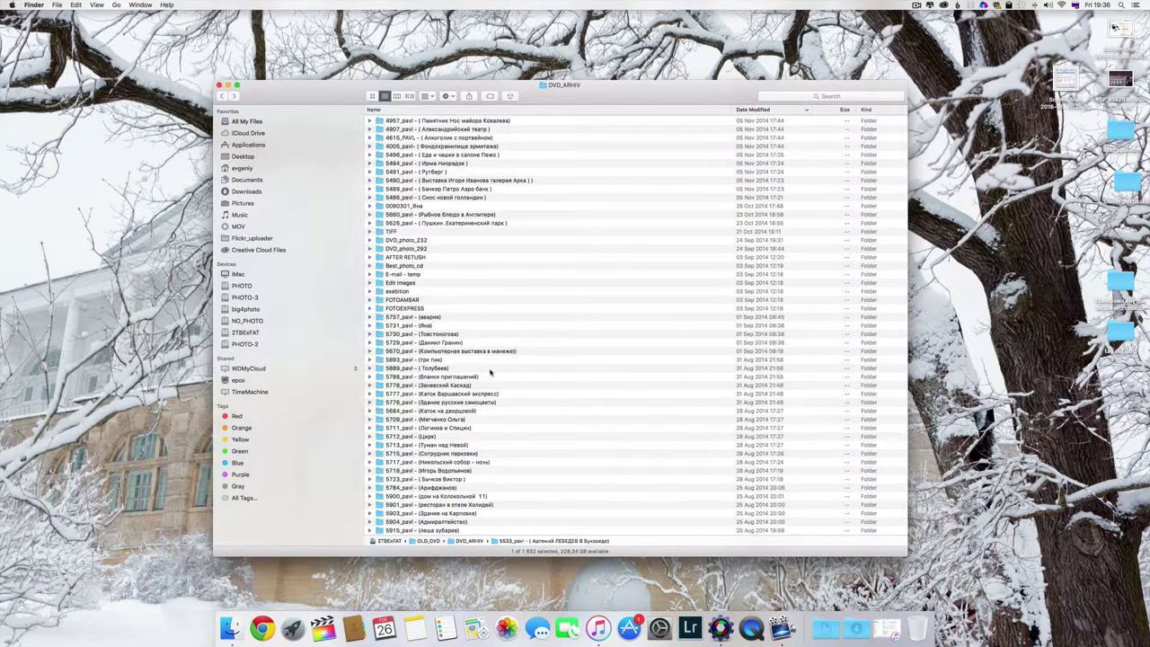
scroll(490, 372, down, 3)
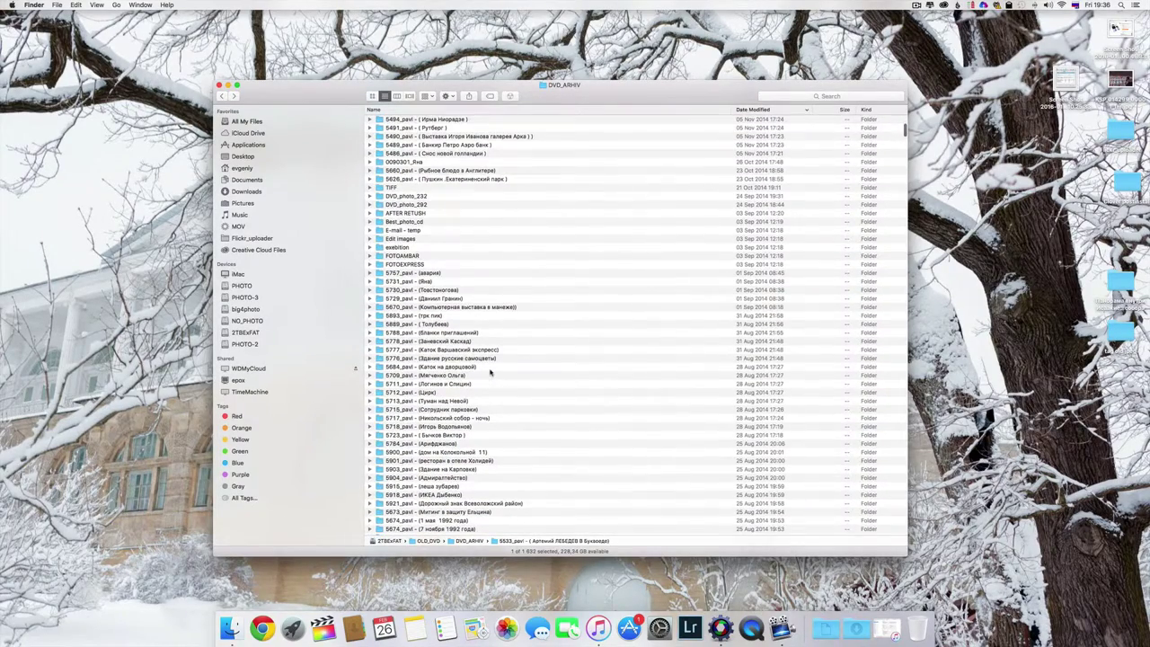
scroll(490, 372, up, 10)
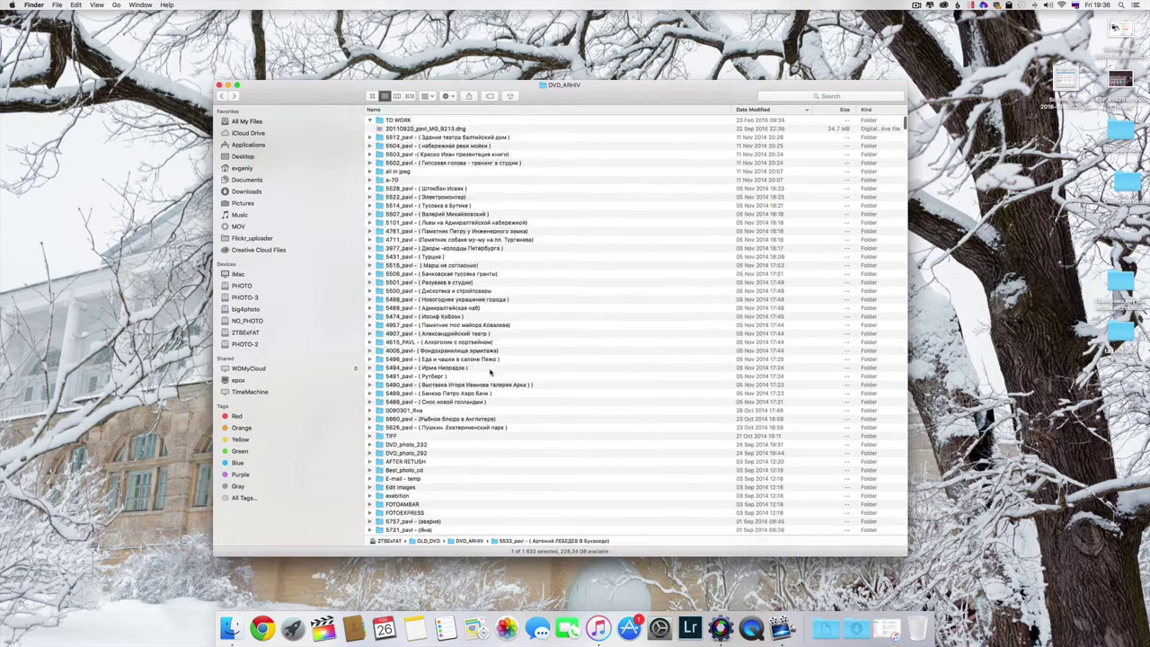
scroll(491, 372, up, 1)
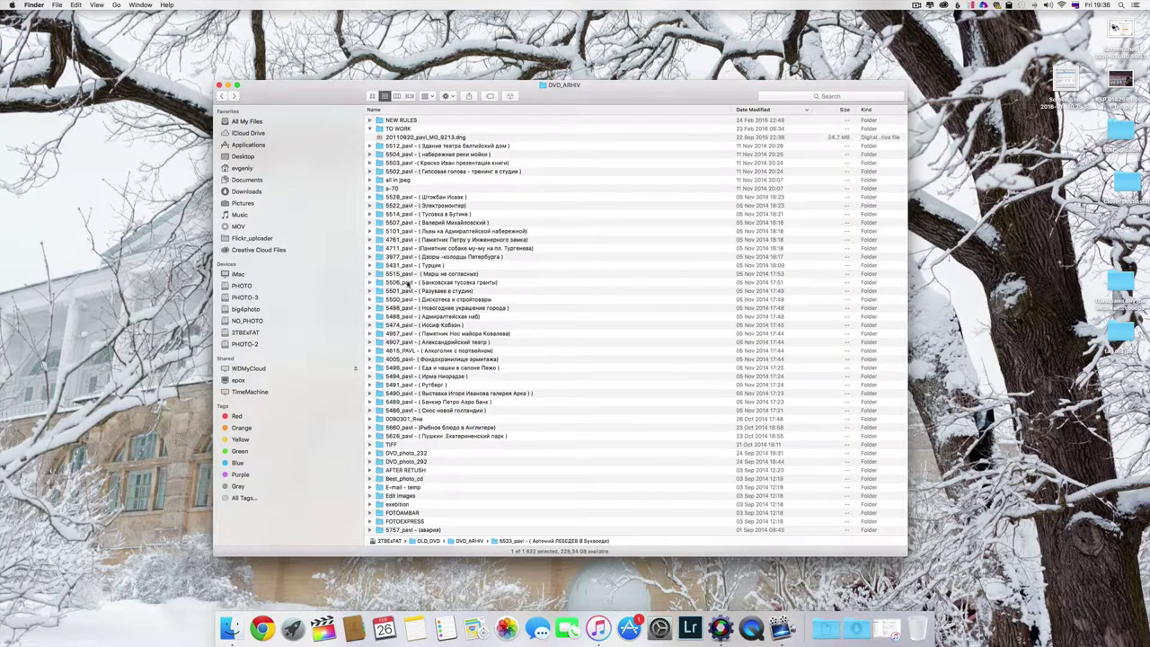
click(408, 283)
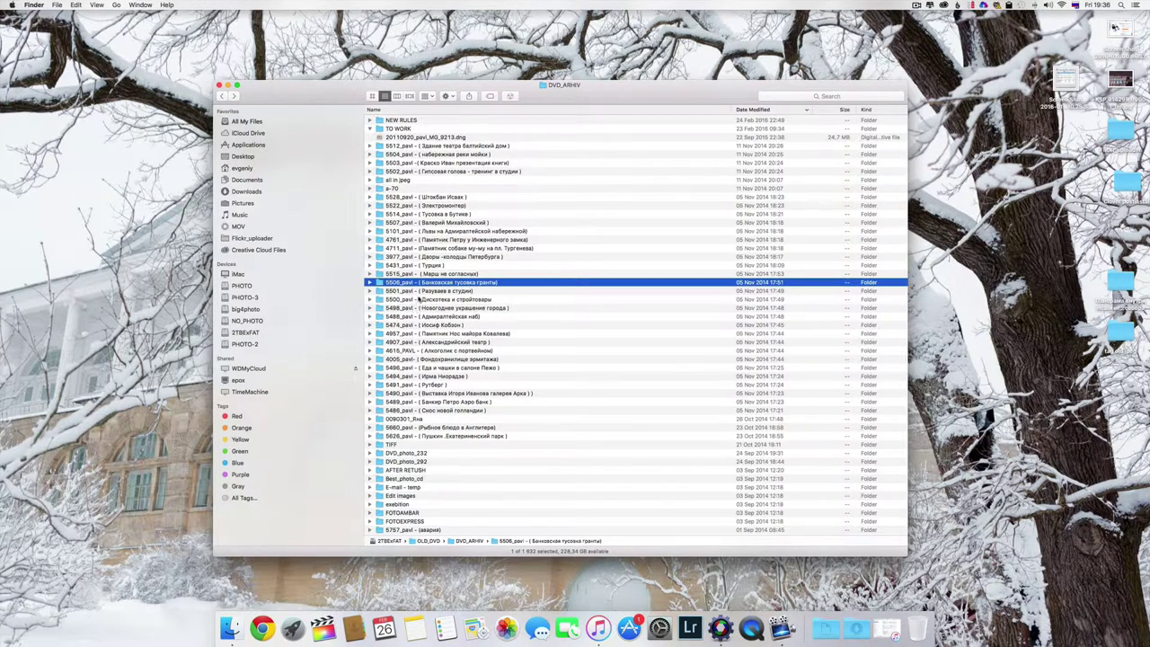
double_click(417, 302)
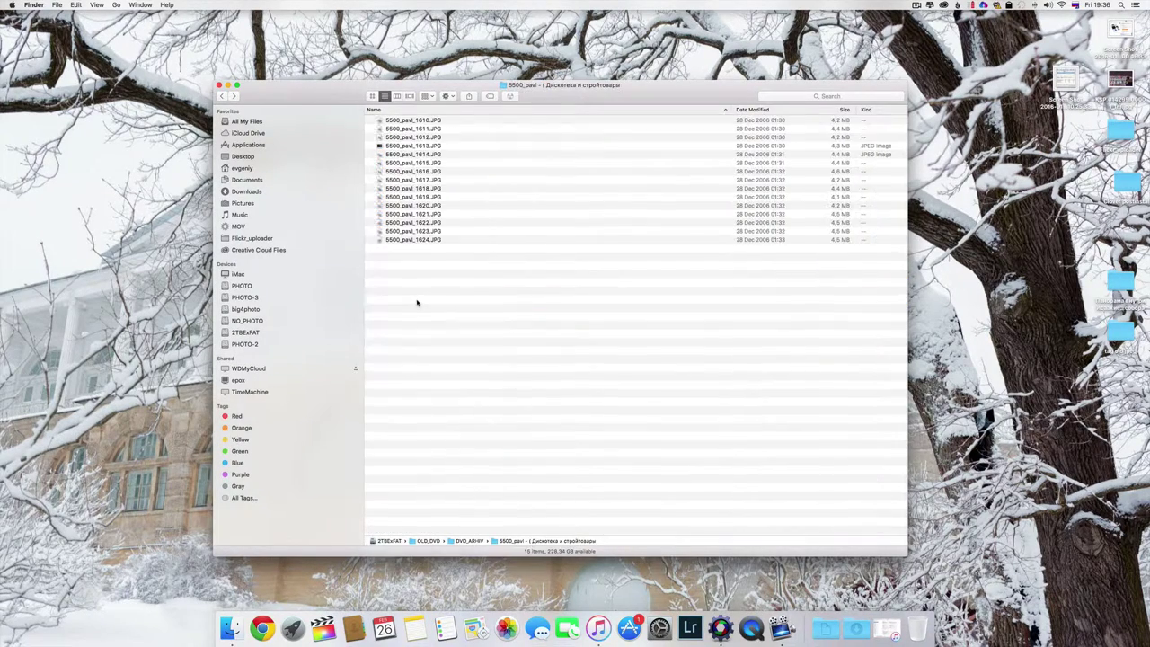
click(395, 231)
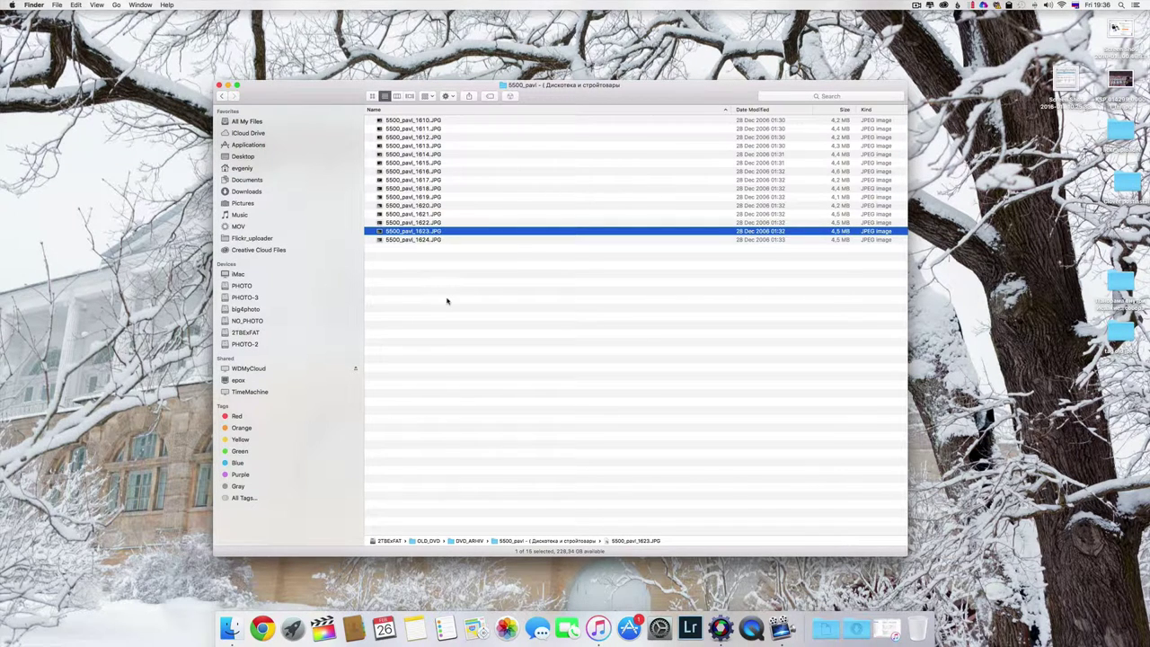
Step: Go back to the DVD_ARHIV folder and examine how its older subfolders are named
click(223, 96)
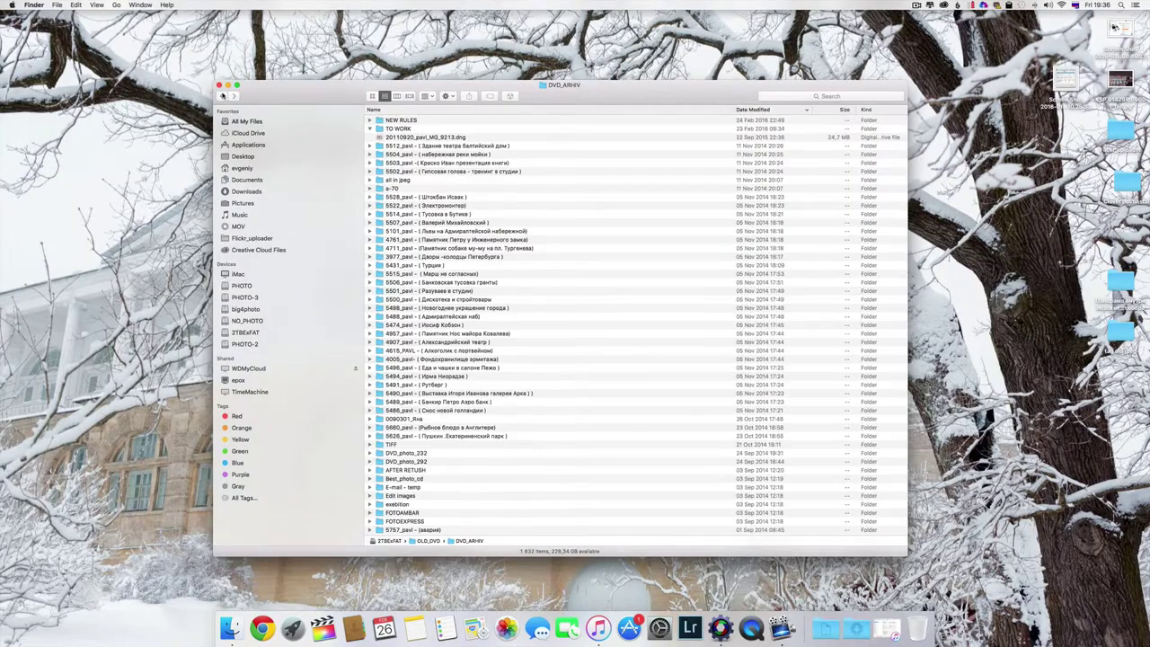
scroll(483, 282, down, 10)
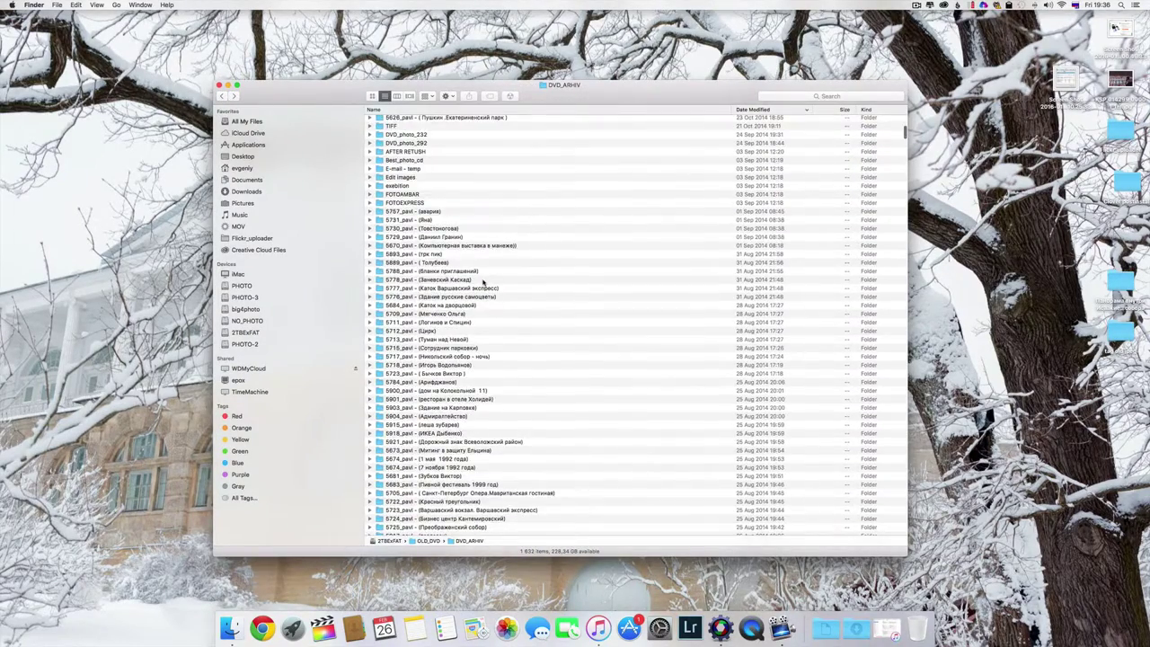
scroll(482, 282, down, 20)
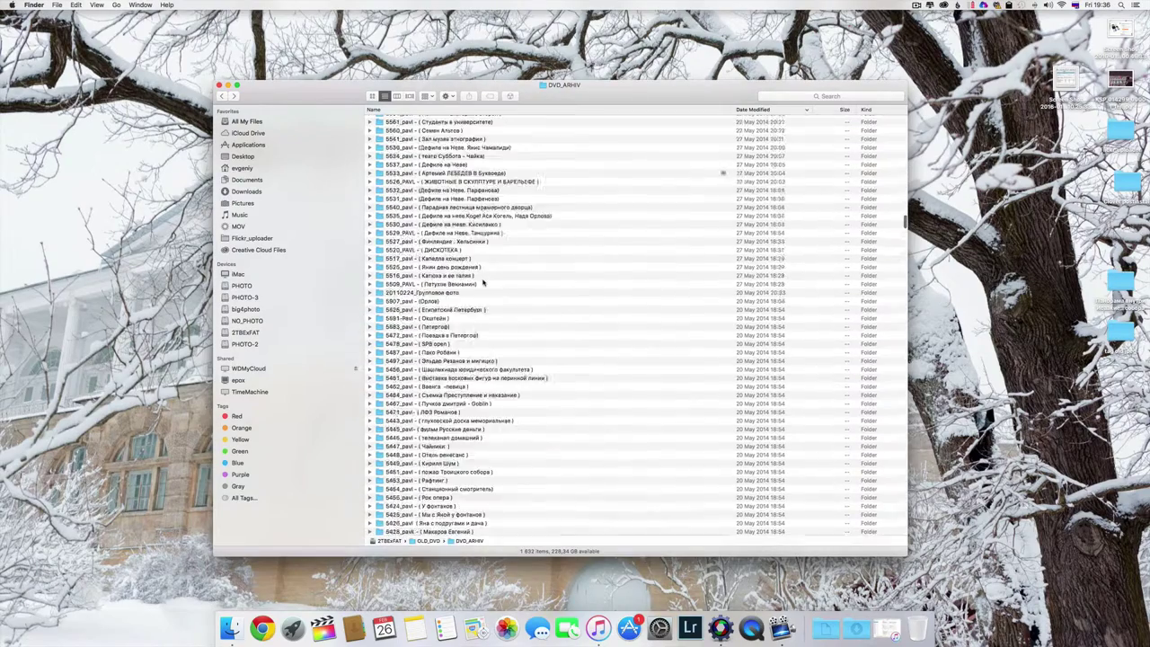
scroll(483, 282, down, 5)
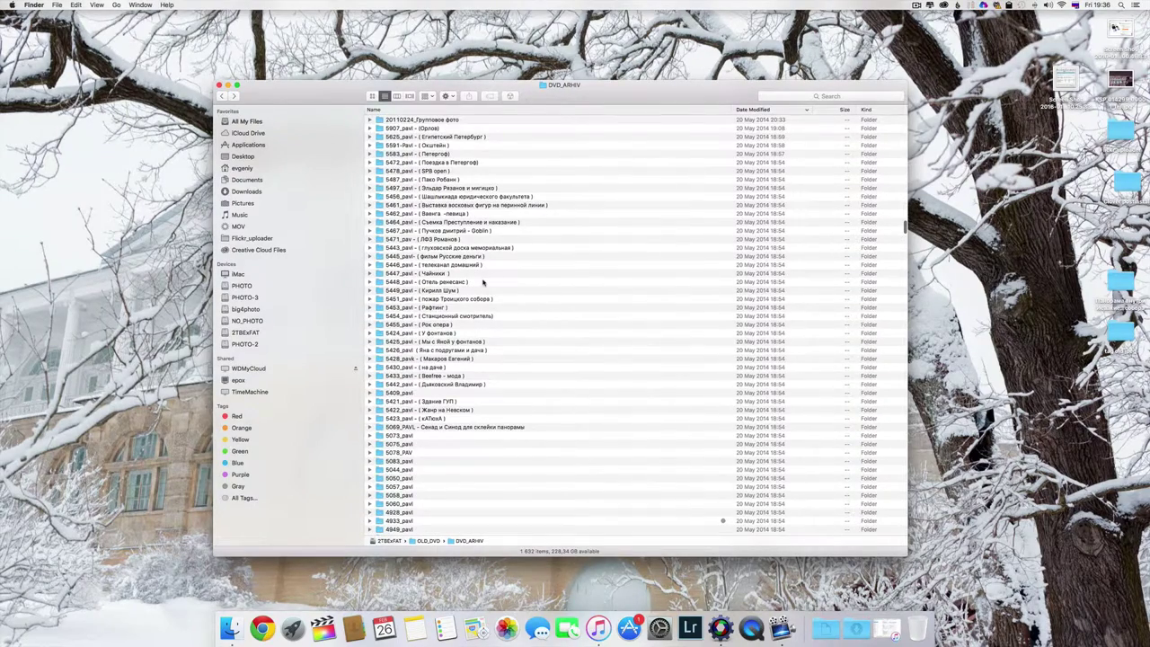
scroll(482, 282, down, 20)
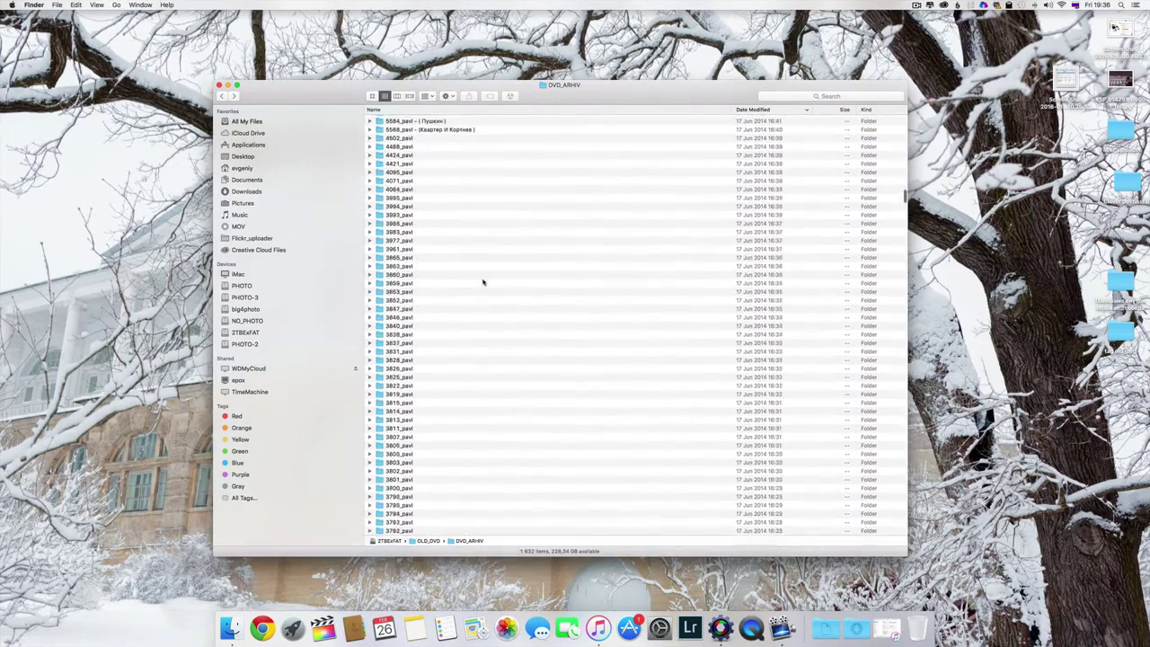
scroll(482, 282, up, 20)
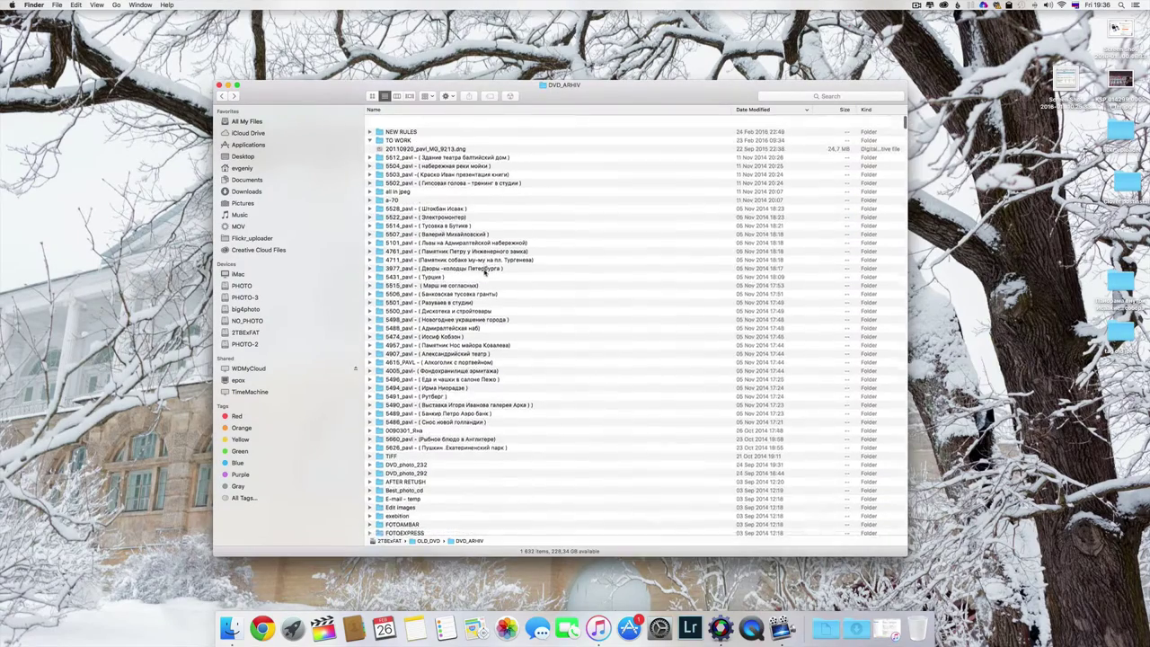
Step: Open the 2004 folder inside NEW RULES in the DVD_ARHIV archive
click(406, 121)
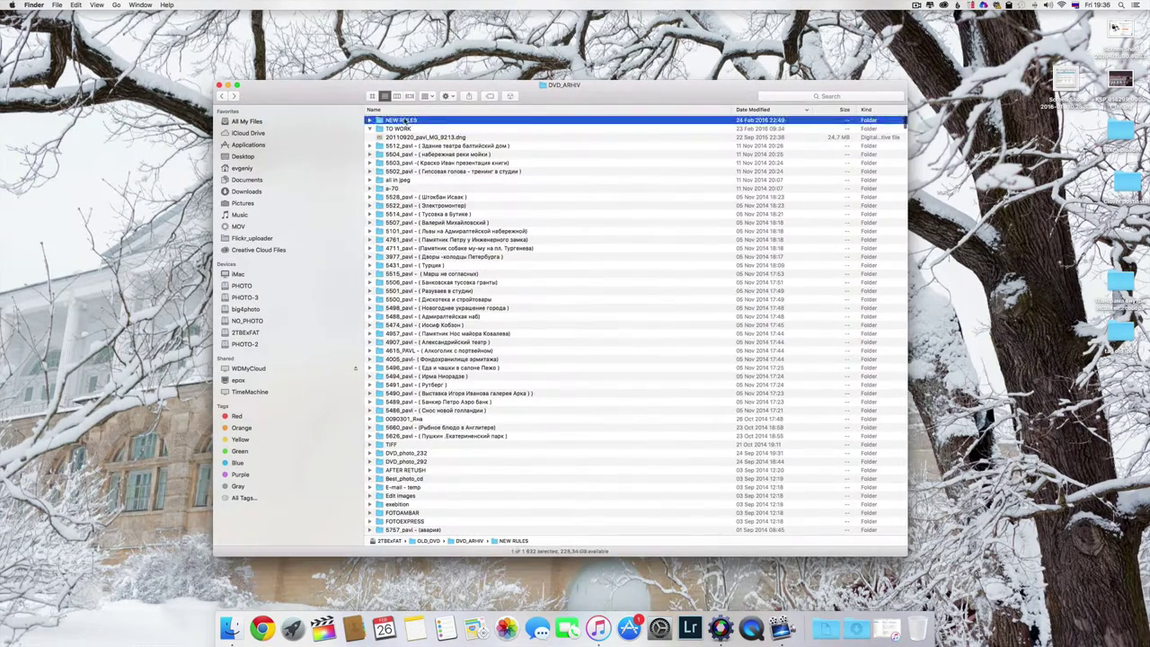
double_click(406, 120)
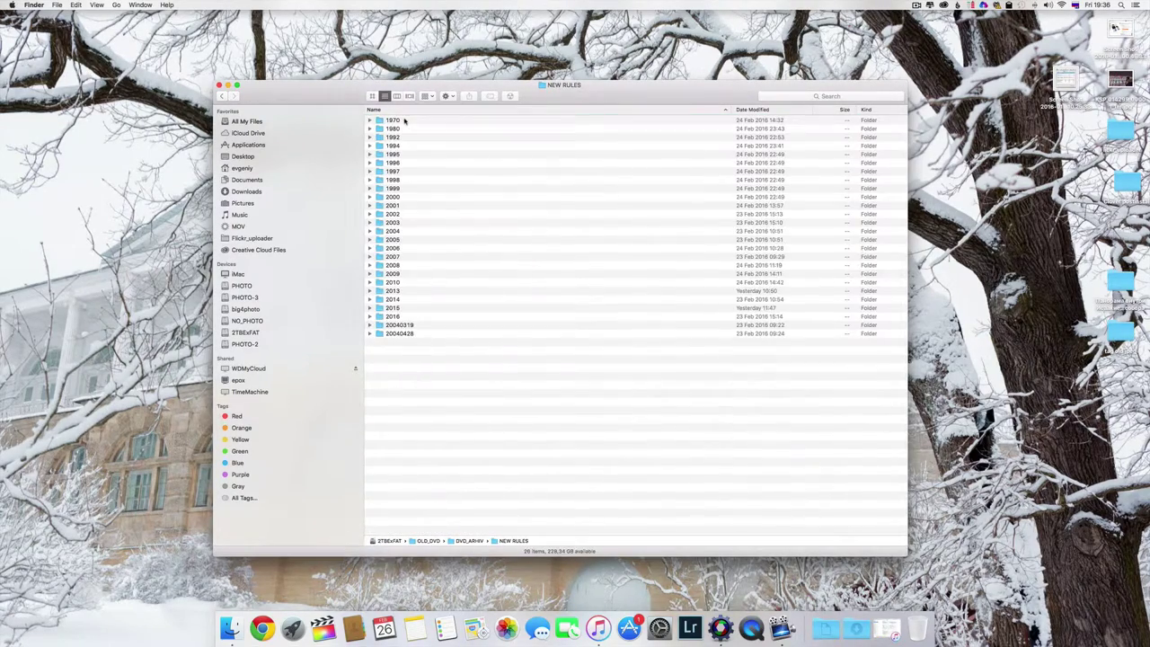
double_click(395, 231)
Step: Inspect the contents of the date folders 20040120, 20040210 and 20040320, returning to the 2004 folder after each
click(392, 163)
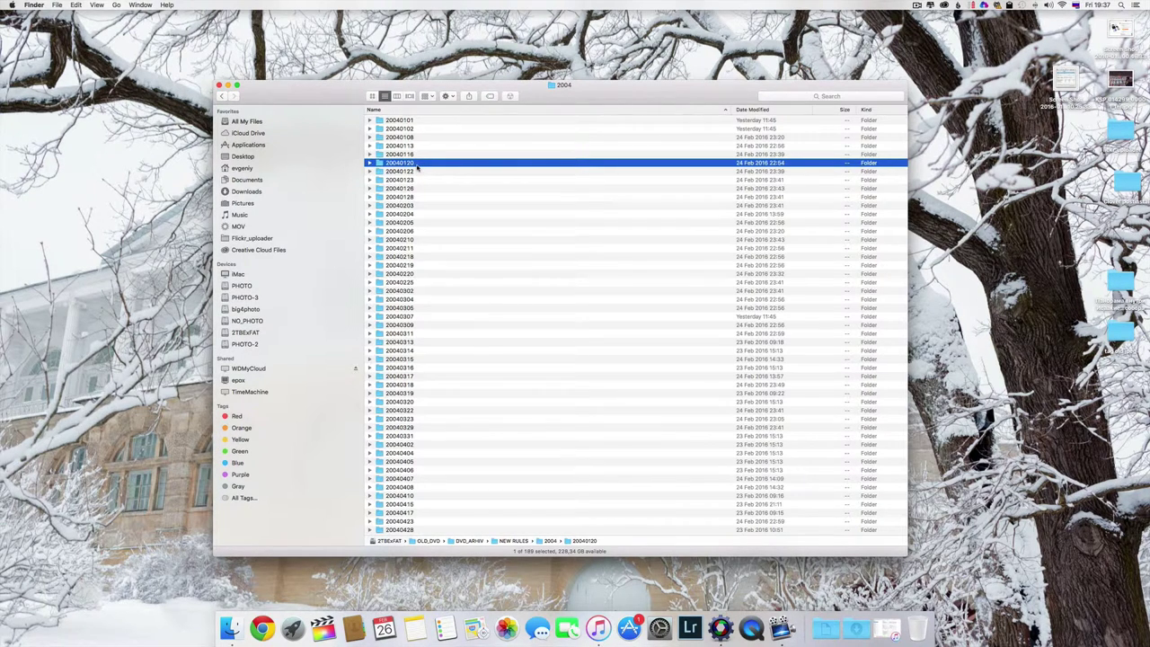
double_click(417, 164)
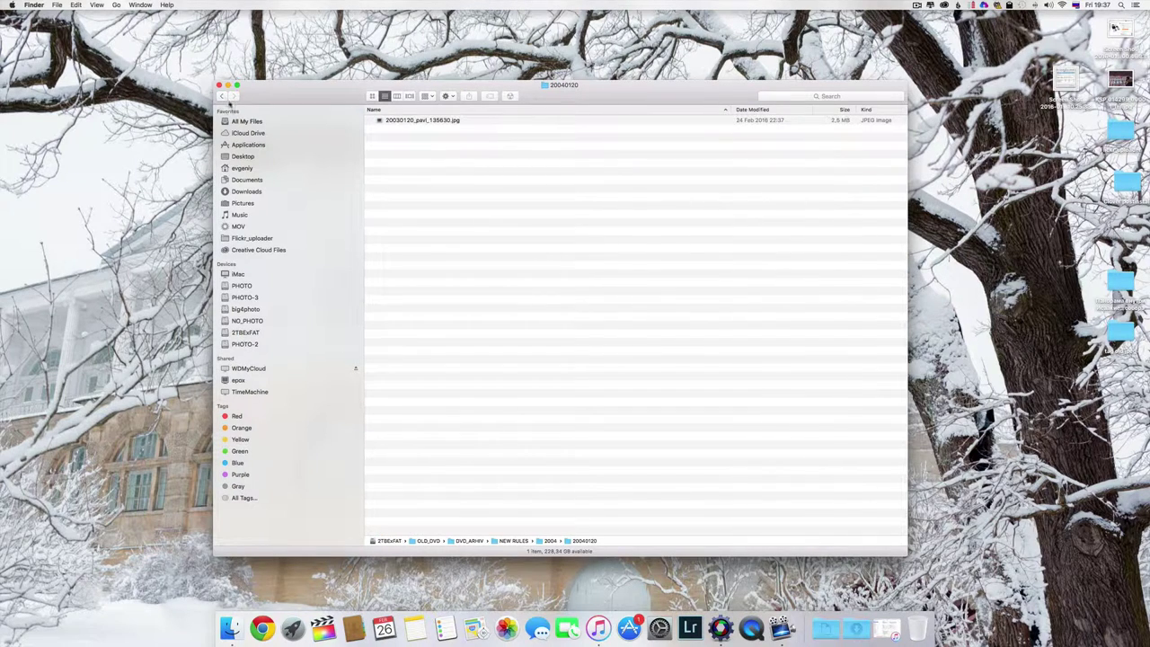
click(222, 96)
click(407, 240)
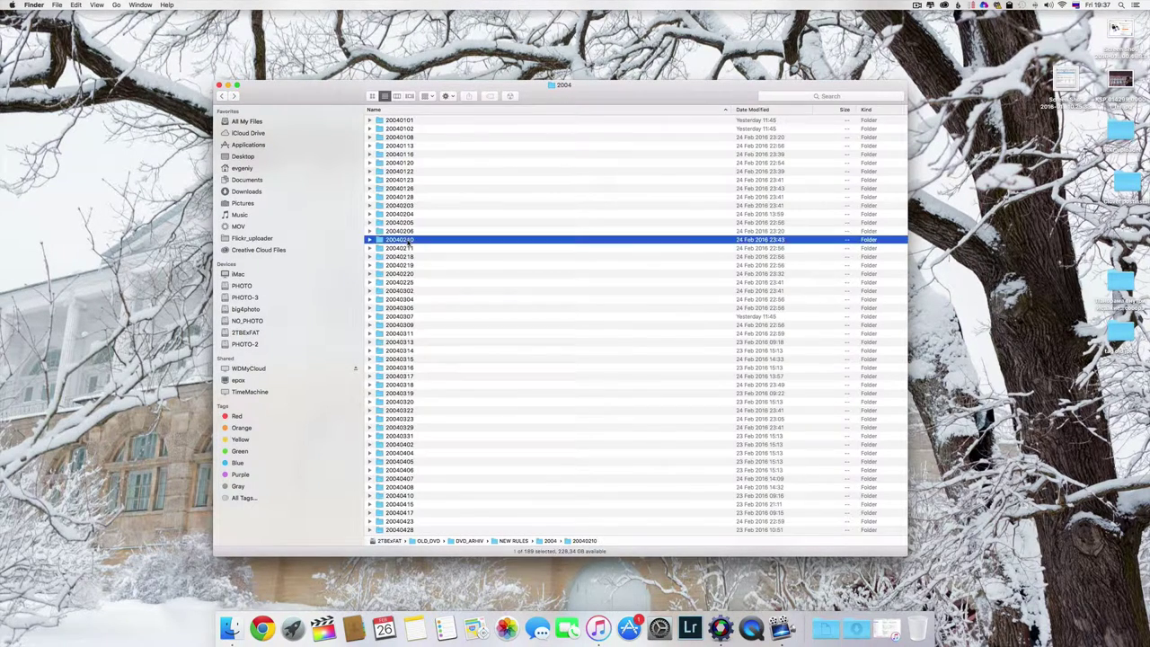
double_click(406, 240)
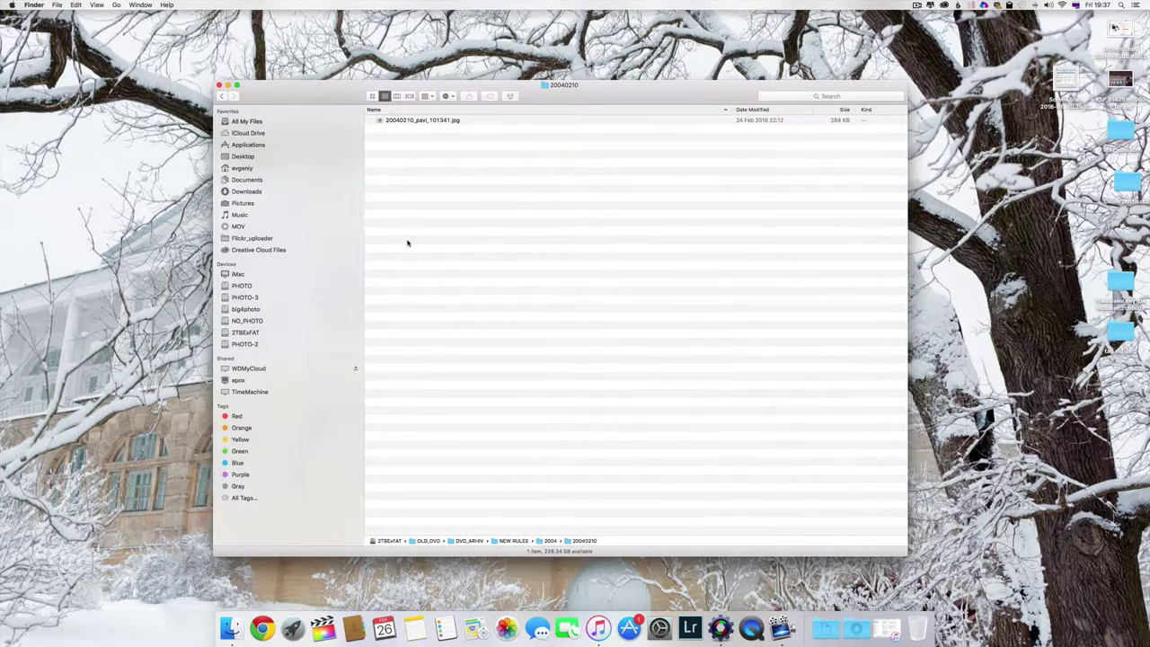
click(222, 96)
double_click(402, 403)
click(222, 96)
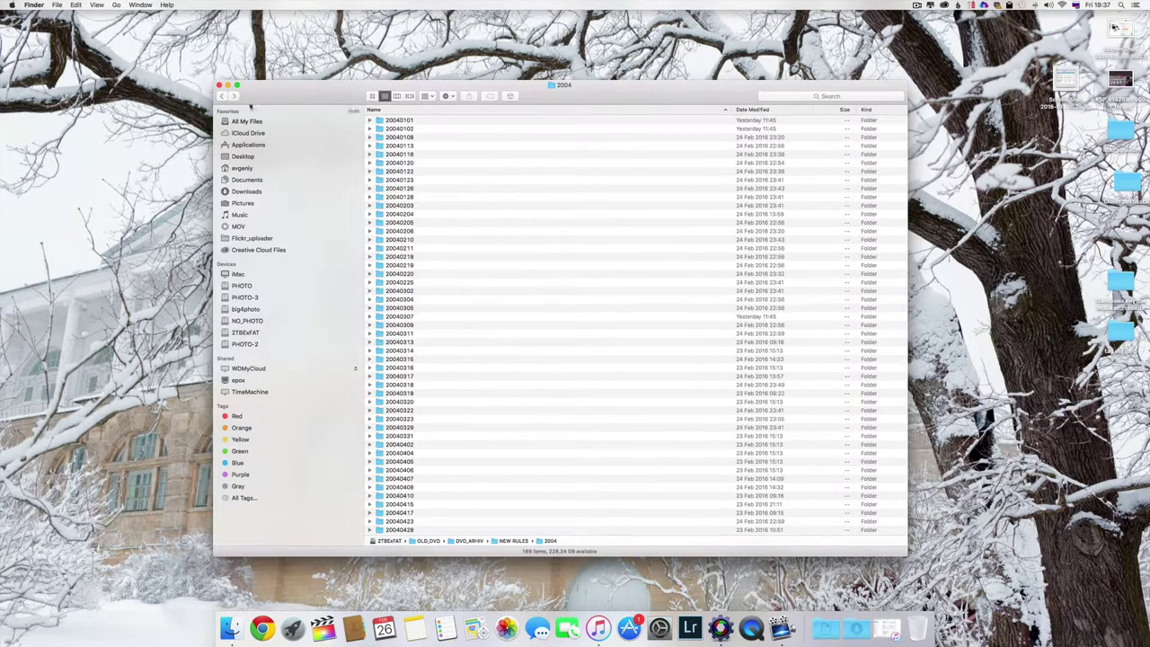
Step: Go back to NEW RULES and open the 20050407 folder inside the 2005 folder
click(224, 97)
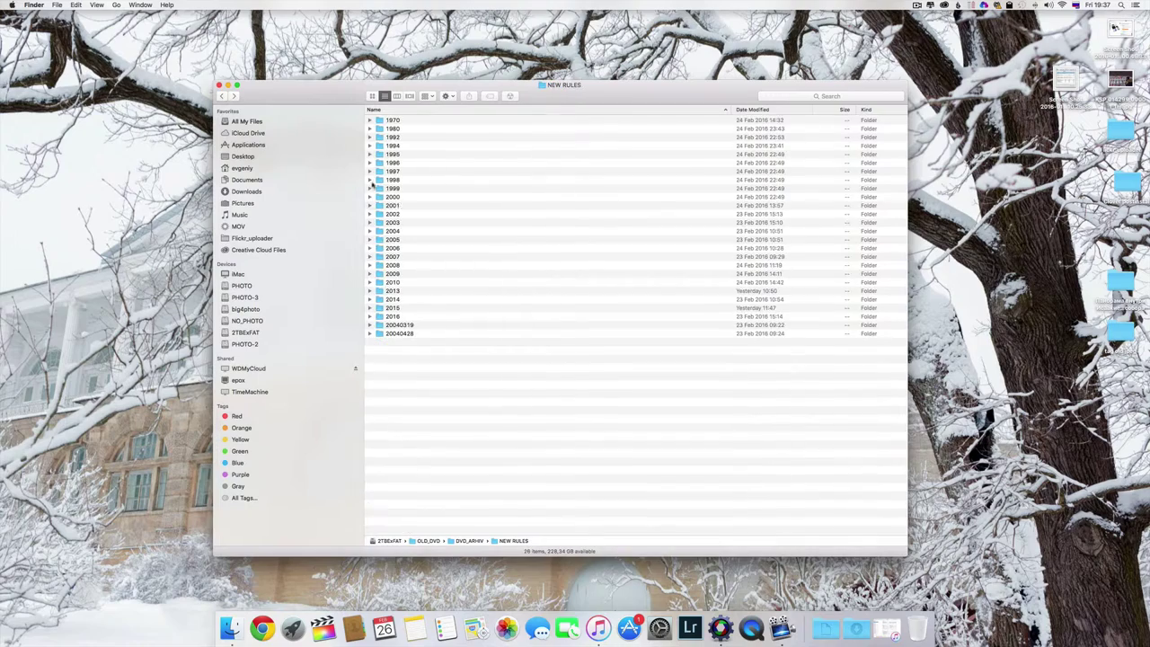
click(402, 239)
double_click(404, 240)
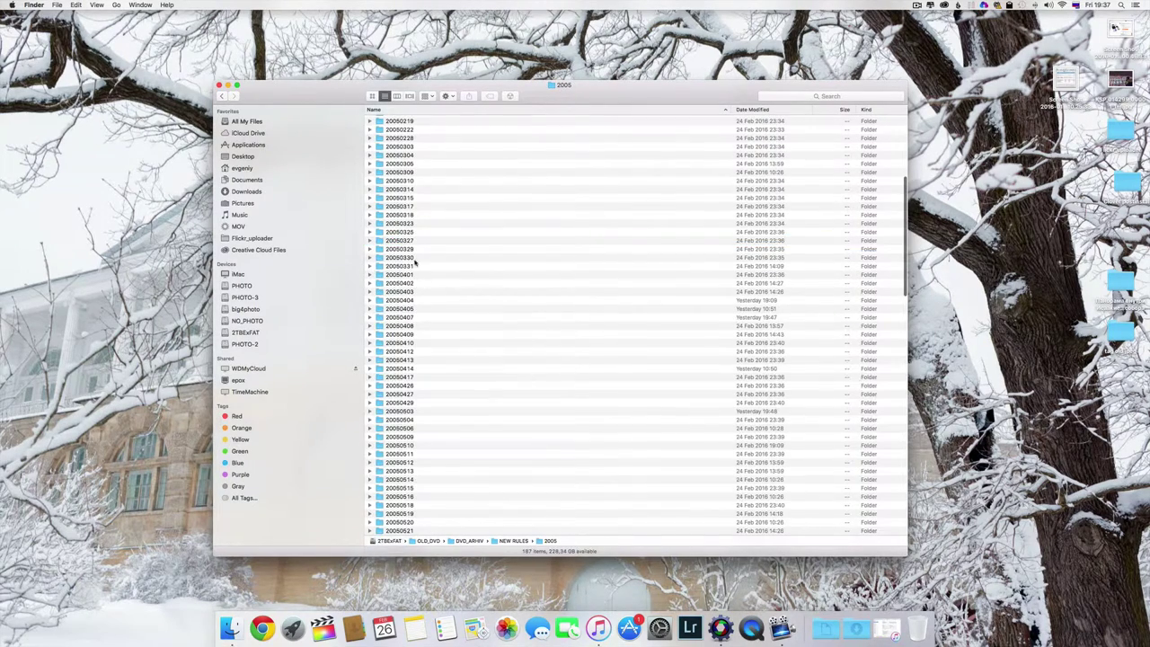
double_click(413, 316)
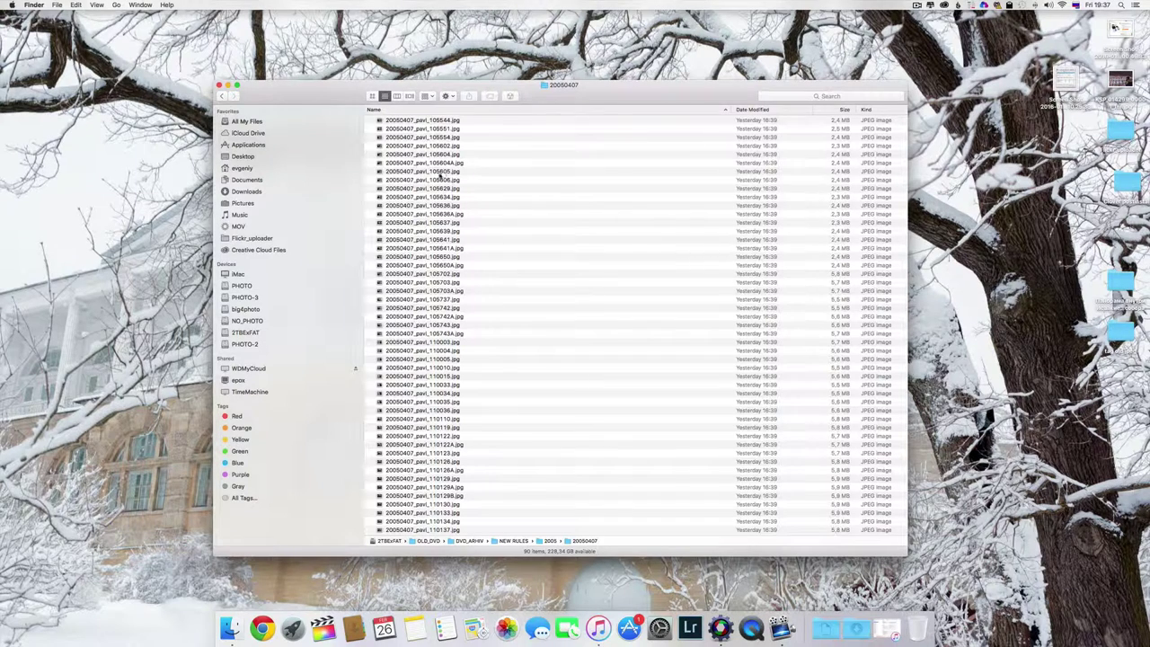
Step: Examine the file name of 20050407_pavl_105605.jpg in edit mode without changing it, and select 20050407_pavl_105634.jpg
click(395, 171)
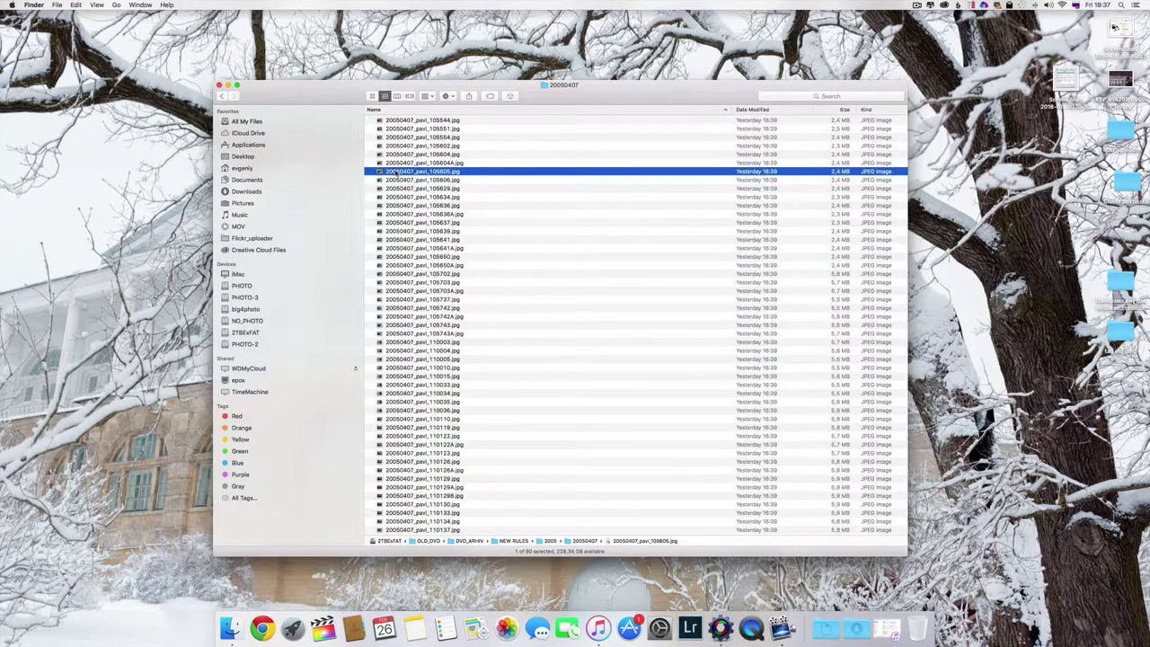
key(Return)
click(442, 197)
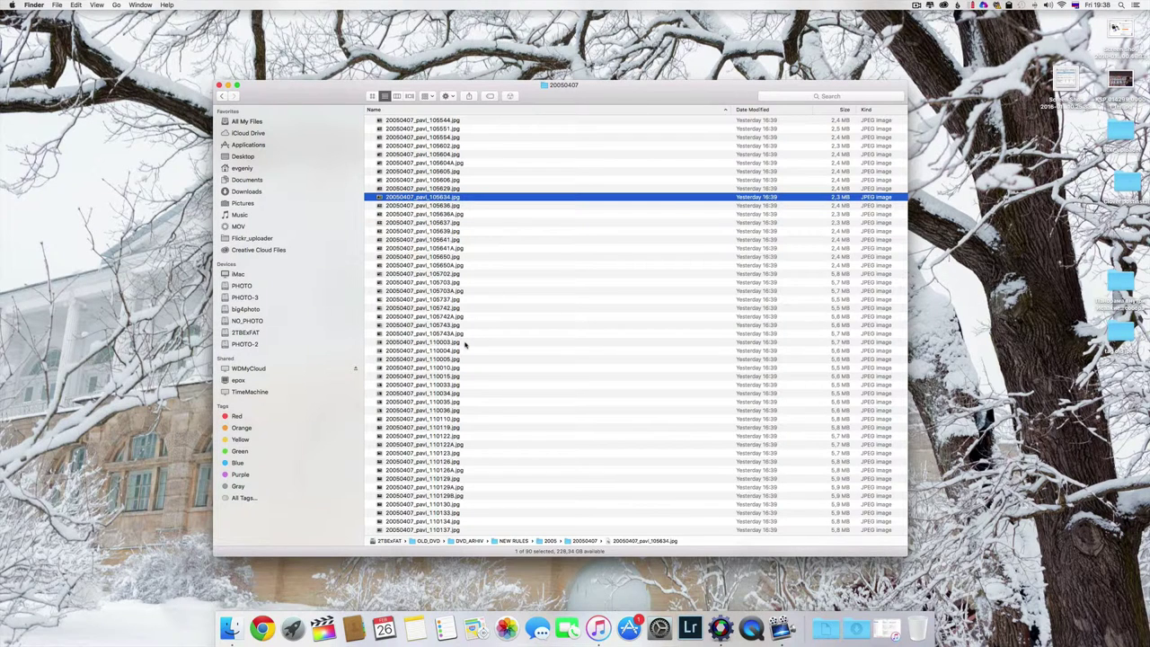
click(916, 5)
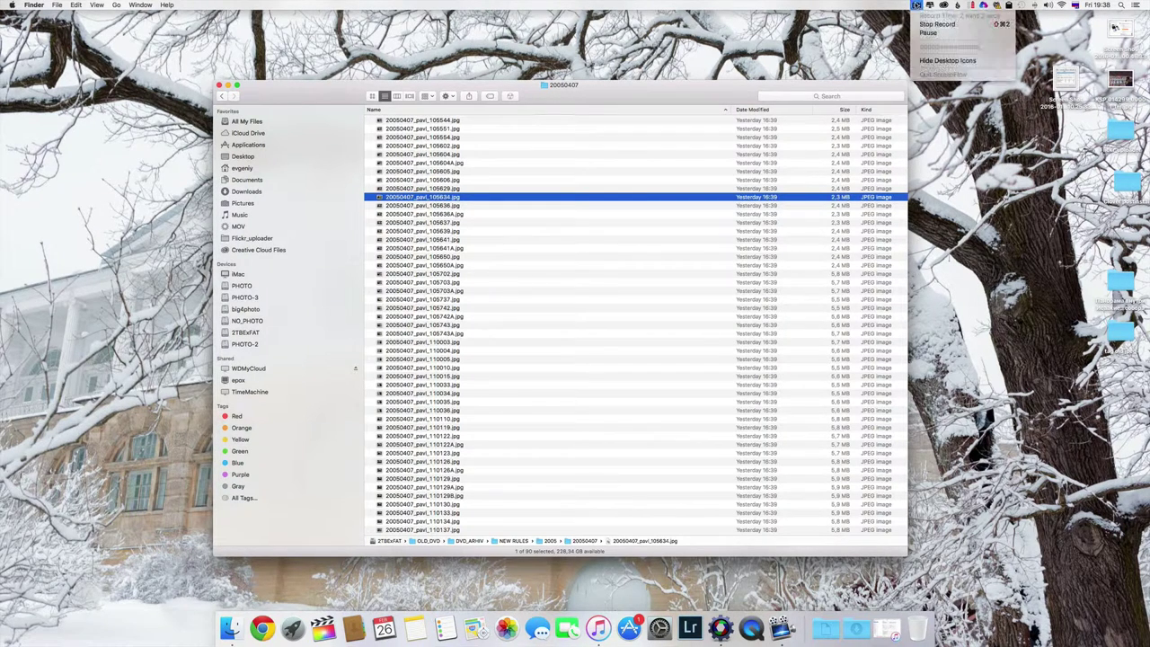
click(873, 4)
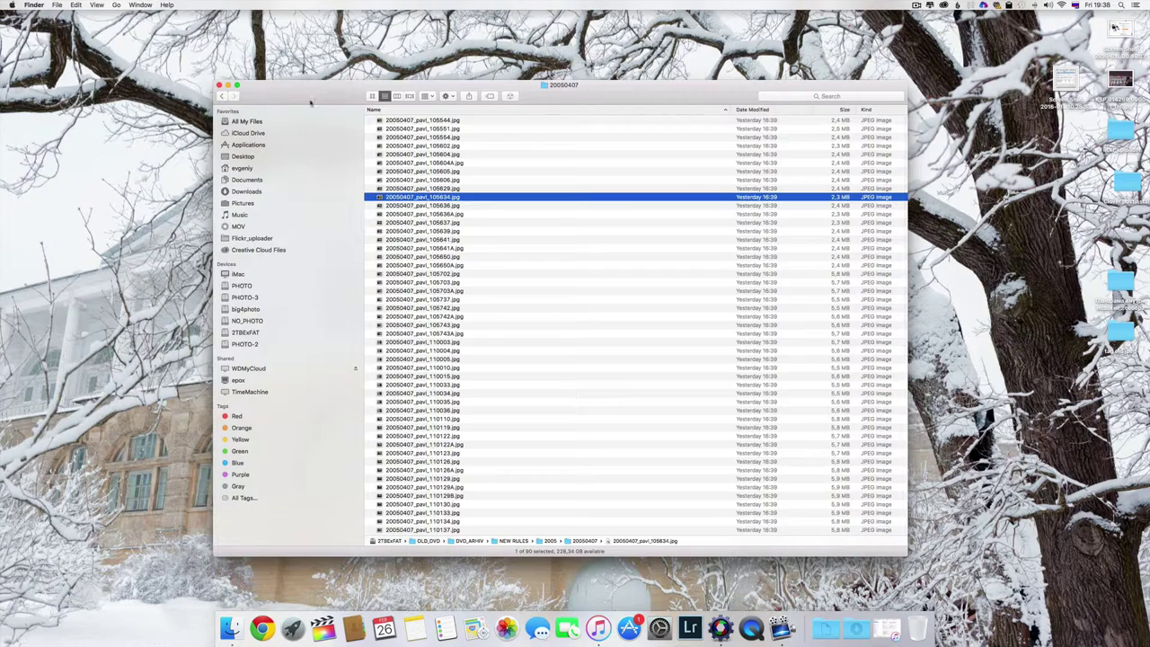
Step: Return from the 20050407 folder up to DVD_ARHIV and review the numbered, subject-titled folders for comparison
click(221, 96)
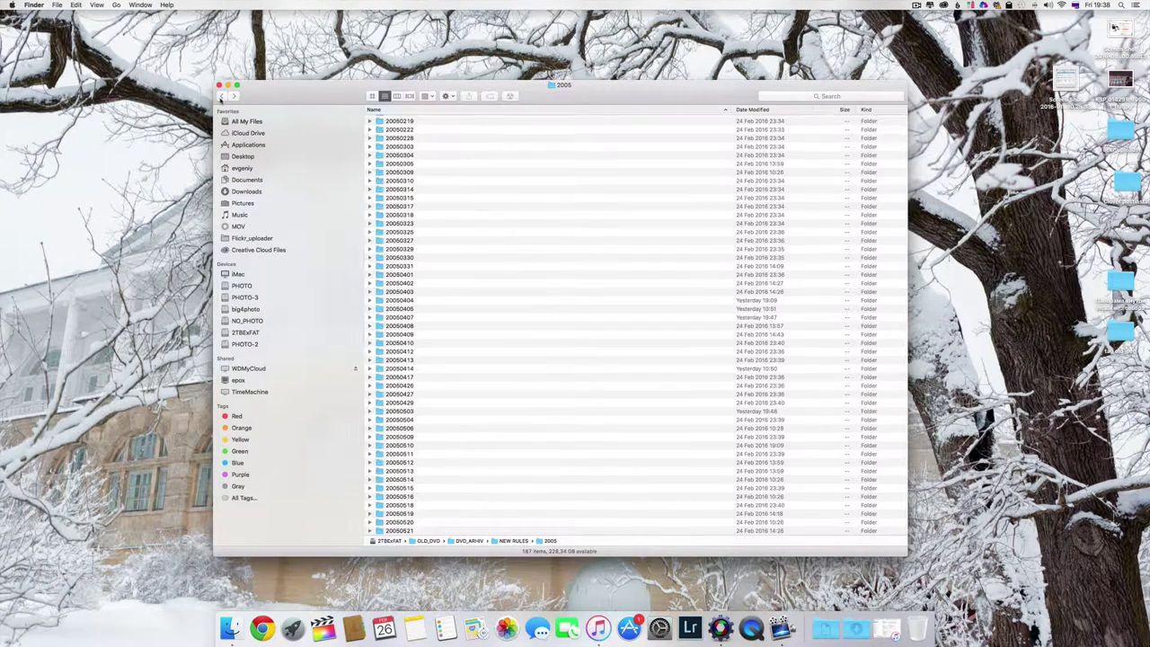
click(222, 96)
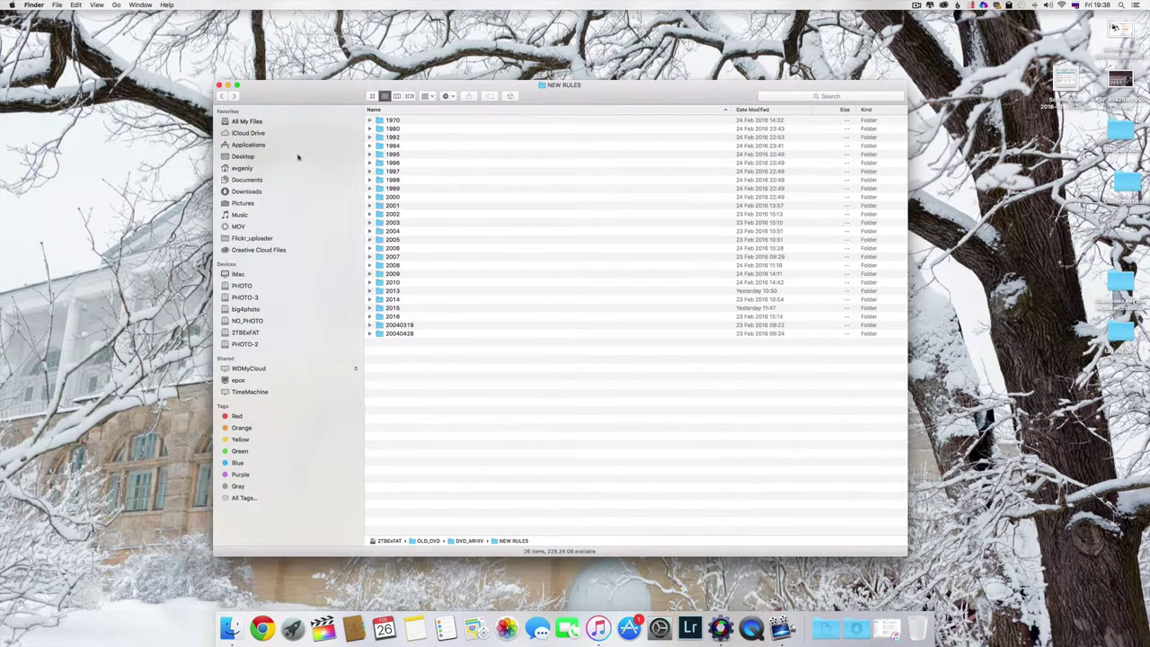
click(222, 96)
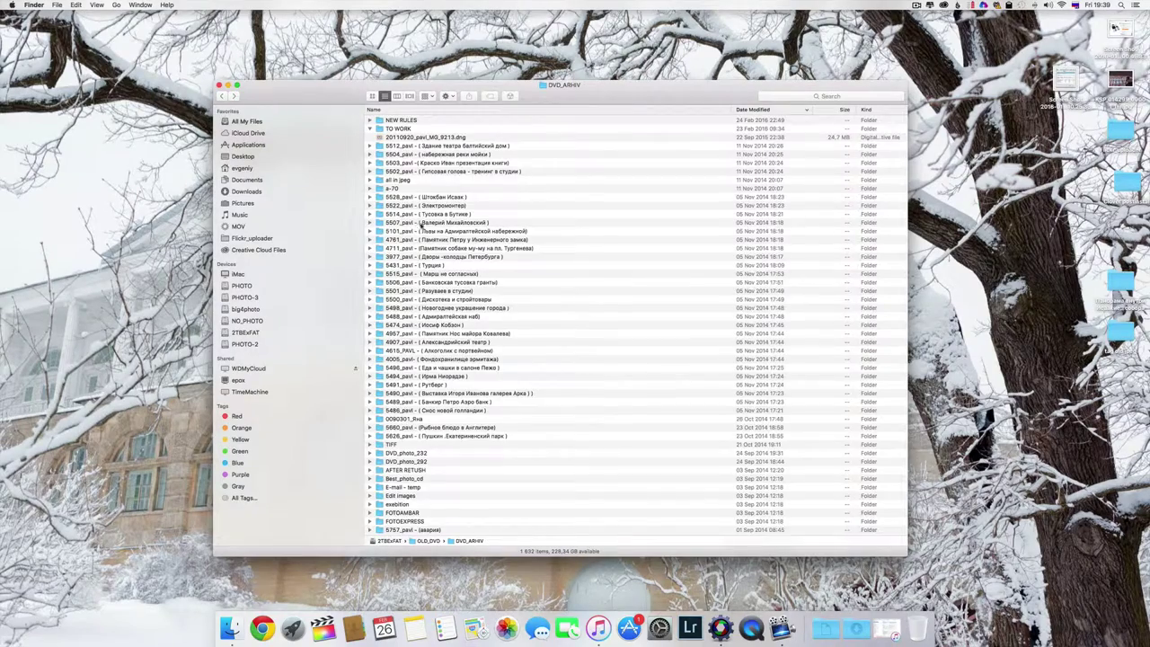
scroll(437, 189, down, 15)
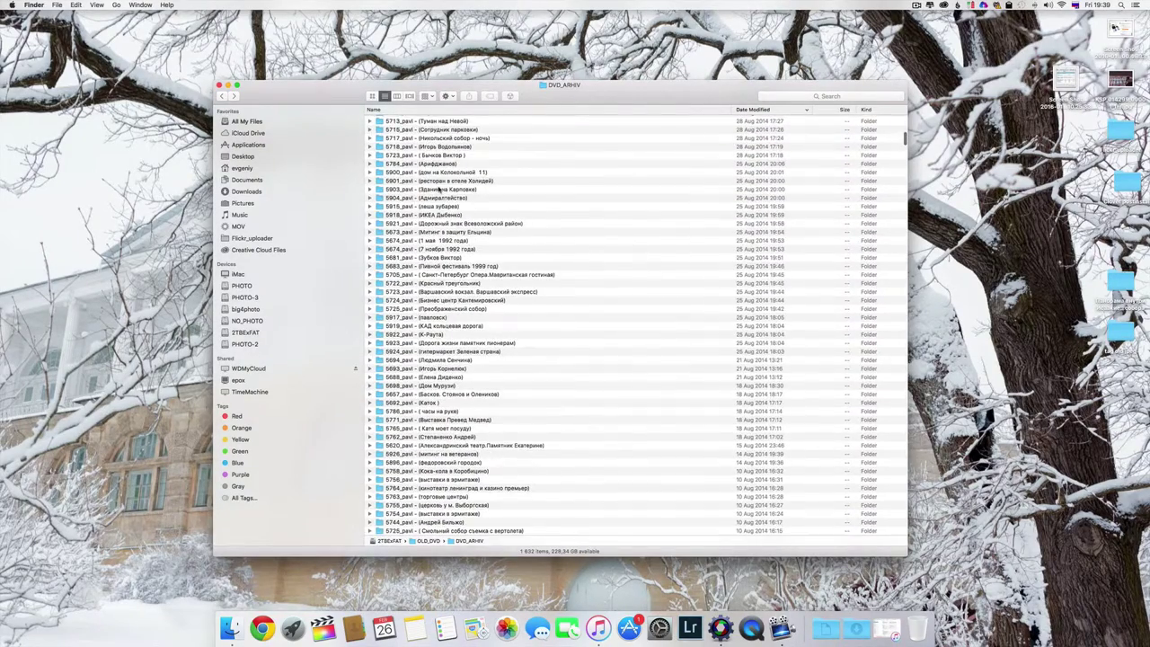
scroll(437, 189, down, 5)
scroll(438, 189, down, 3)
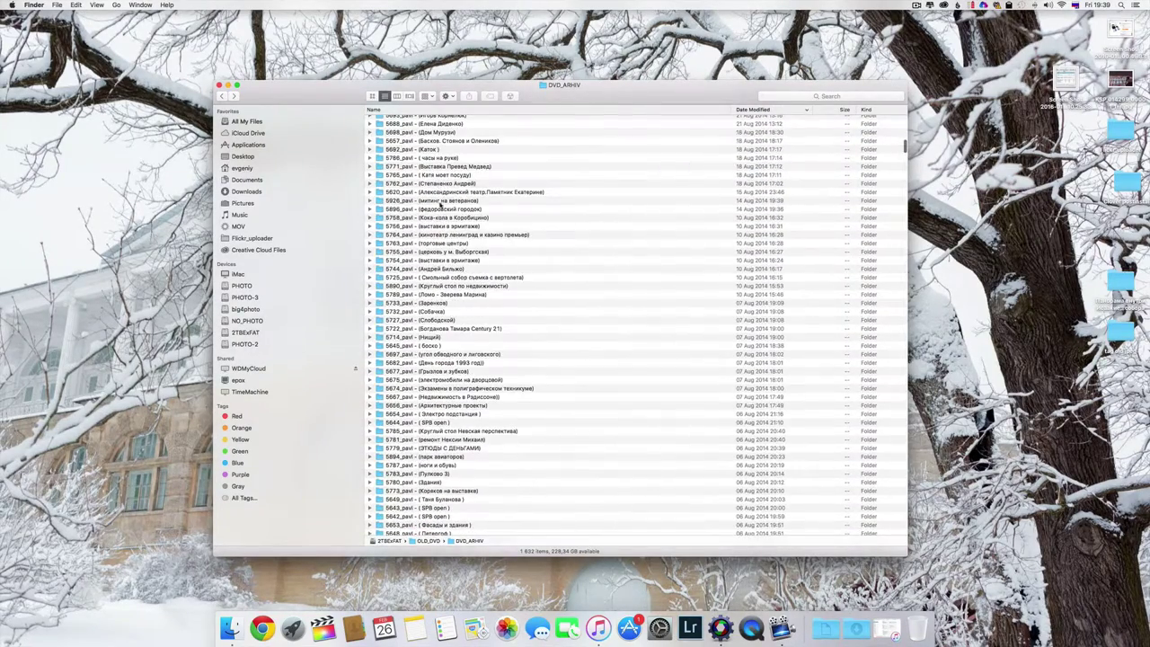
scroll(479, 357, down, 3)
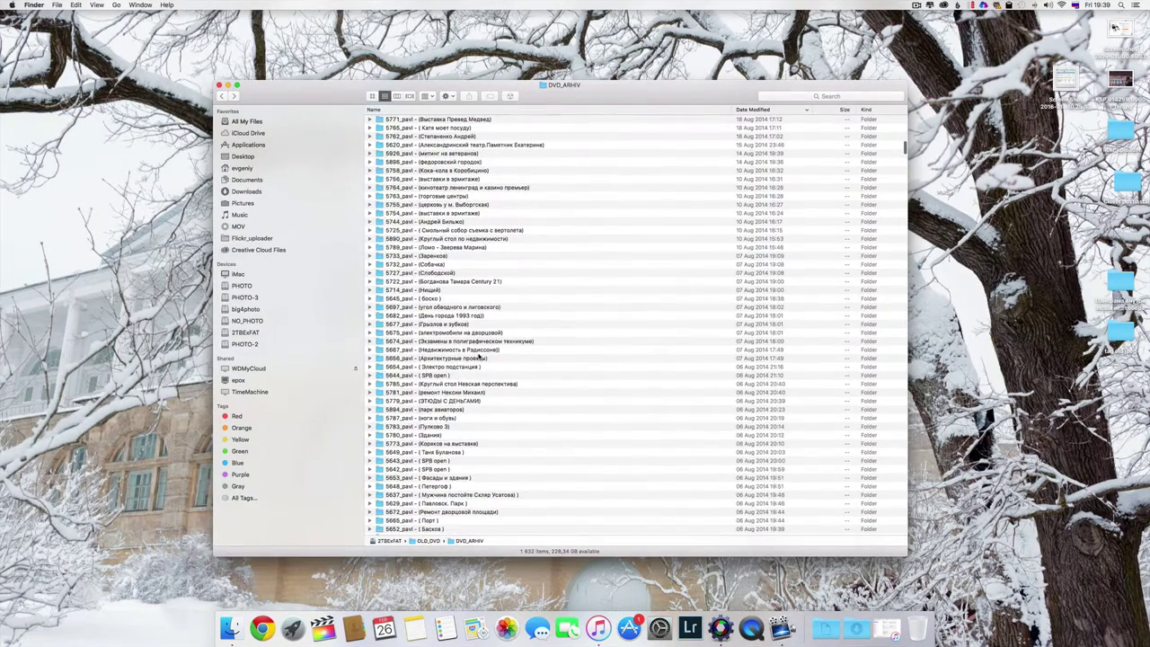
scroll(478, 357, down, 15)
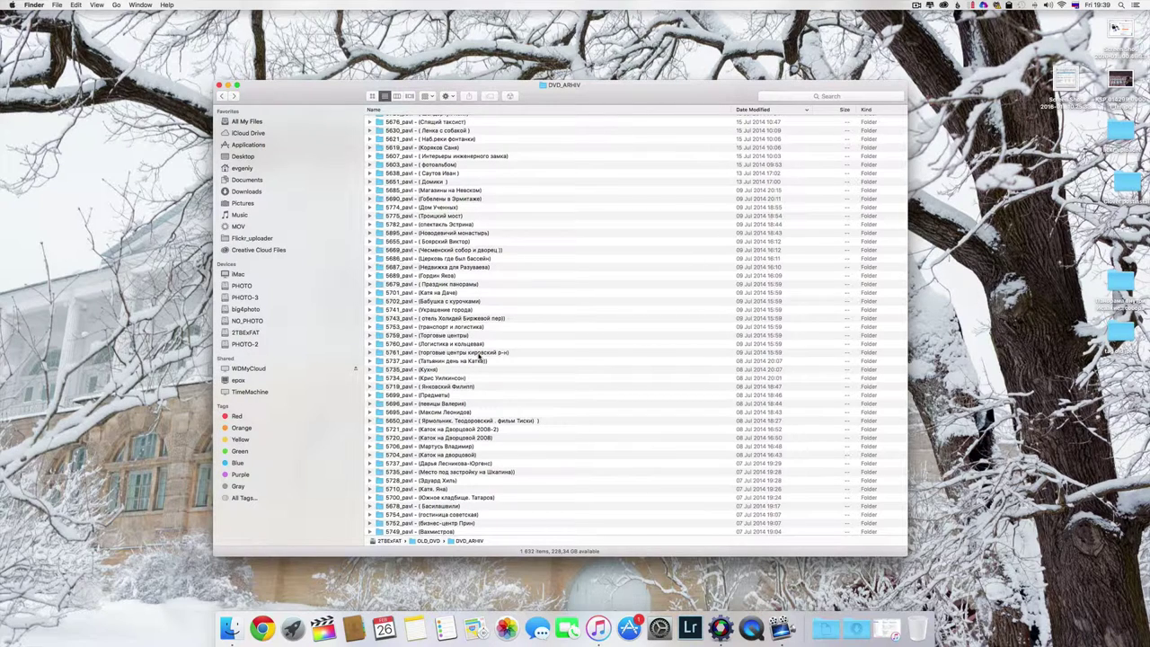
scroll(478, 357, up, 10)
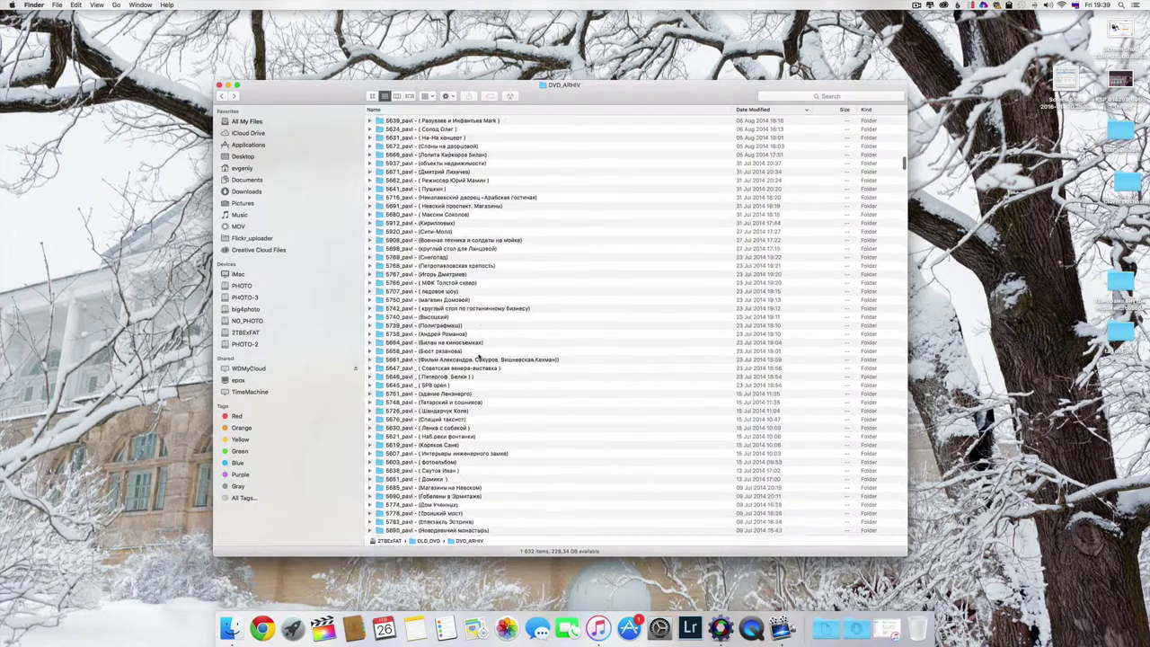
Step: Add the Tags column to the DVD_ARHIV folder list
scroll(616, 240, up, 15)
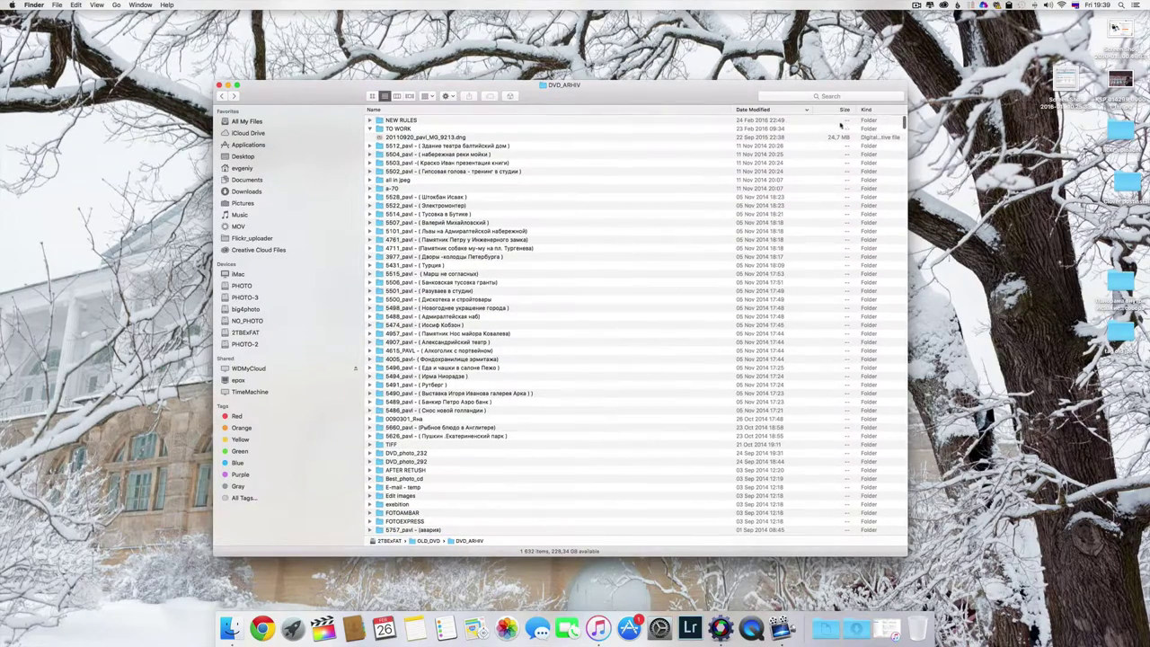
right_click(685, 111)
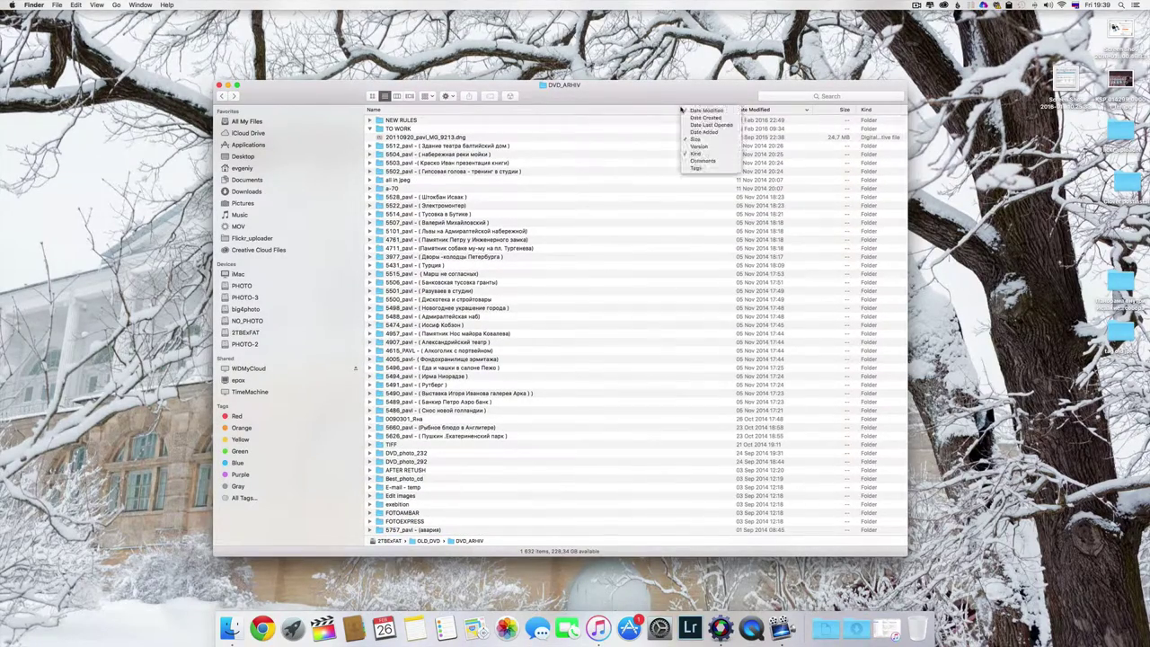
click(695, 169)
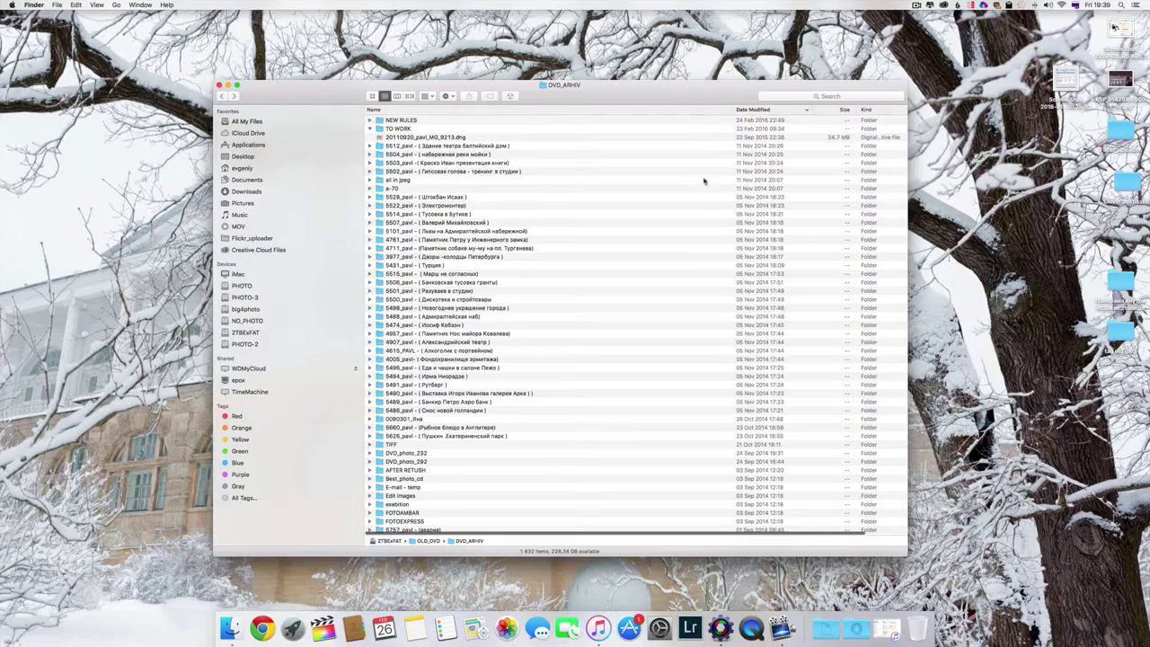
Step: Sort the DVD_ARHIV folder list by tags so the tagged folders come first
scroll(704, 183, down, 15)
scroll(700, 198, down, 15)
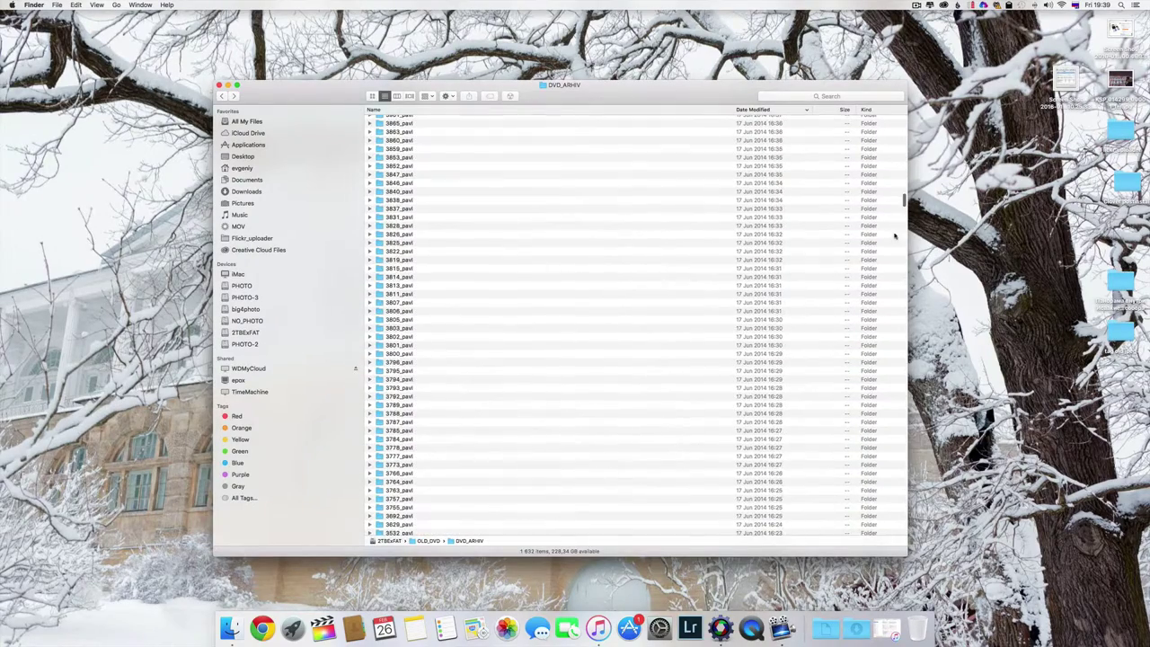
drag(904, 201, 905, 120)
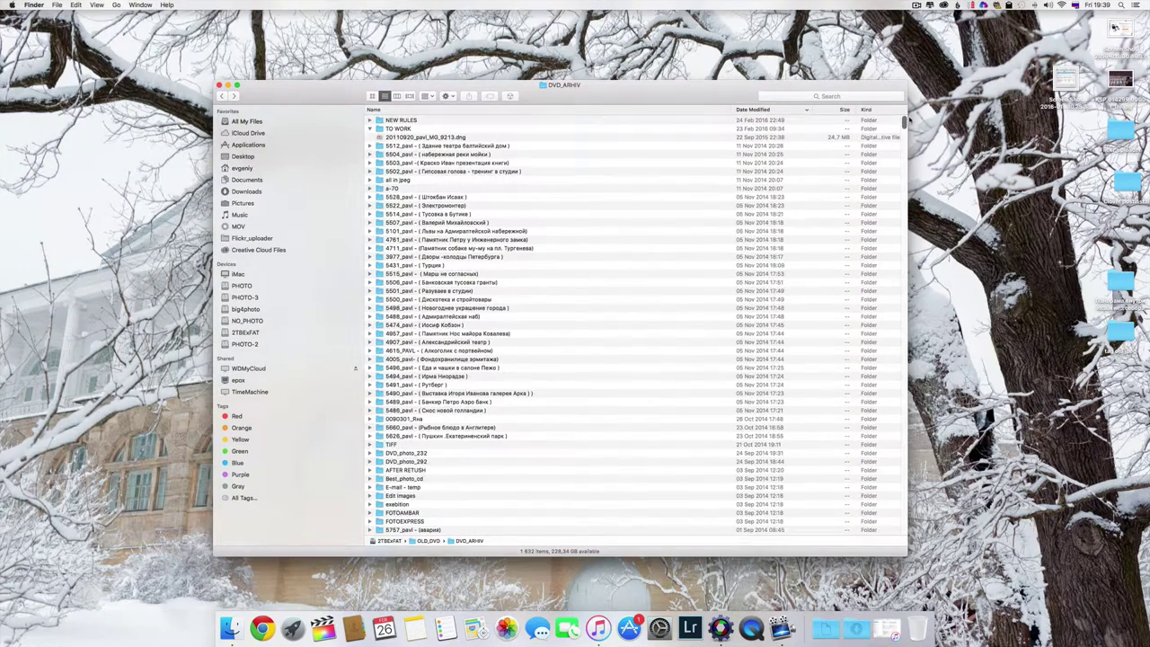
scroll(844, 114, right, 5)
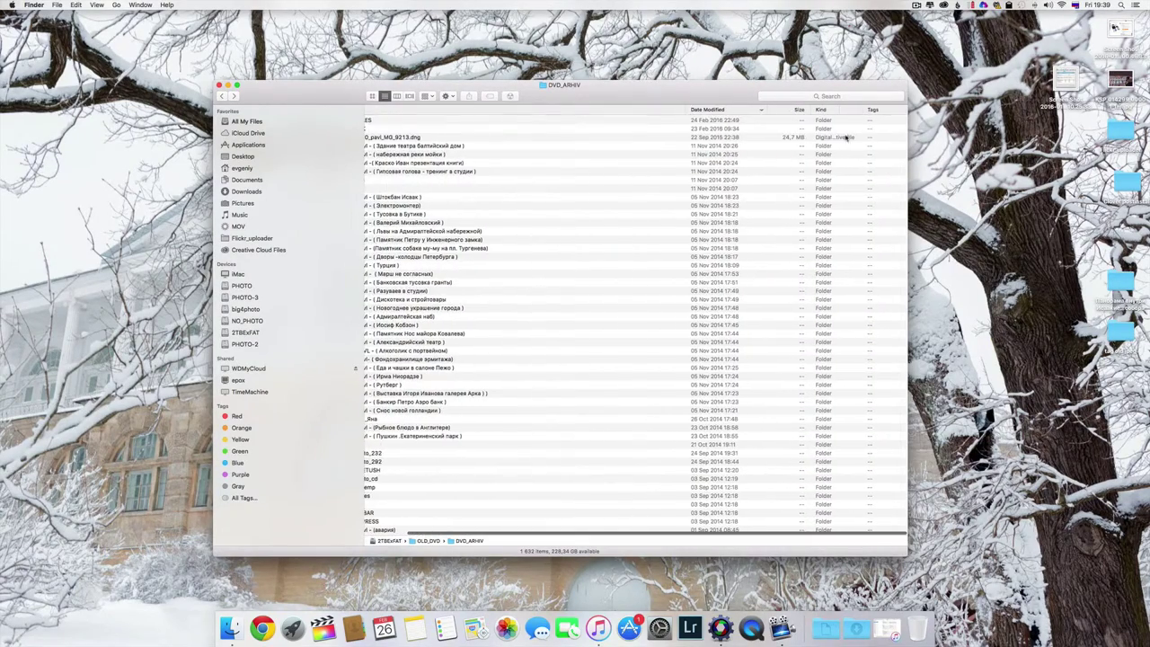
click(874, 110)
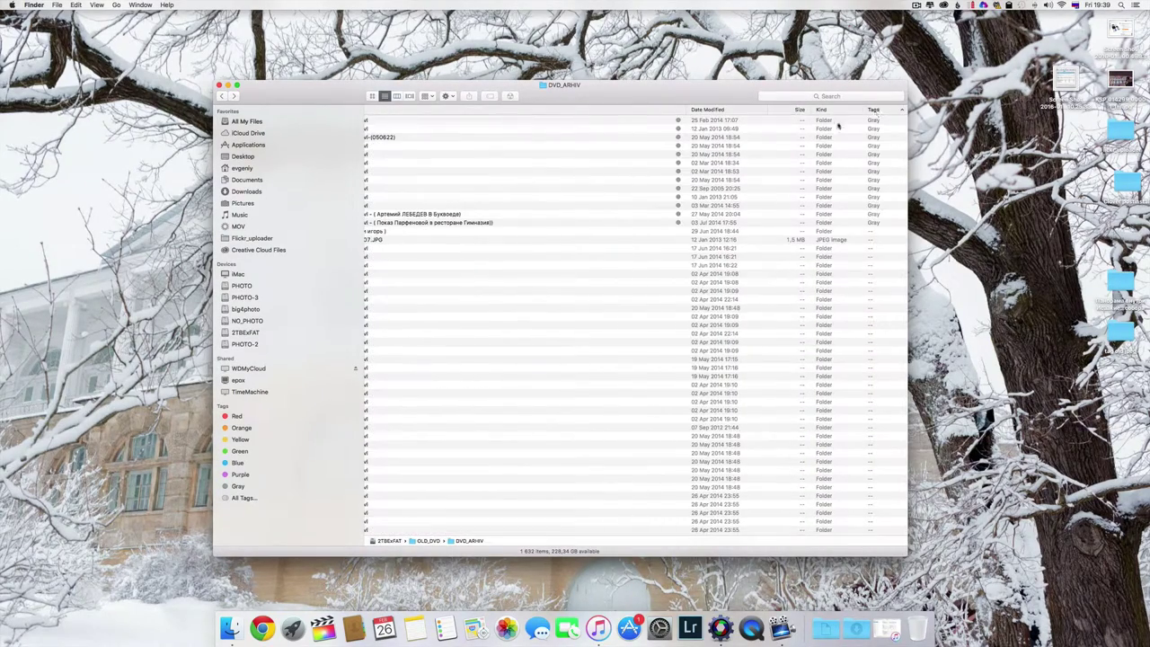
scroll(627, 282, left, 5)
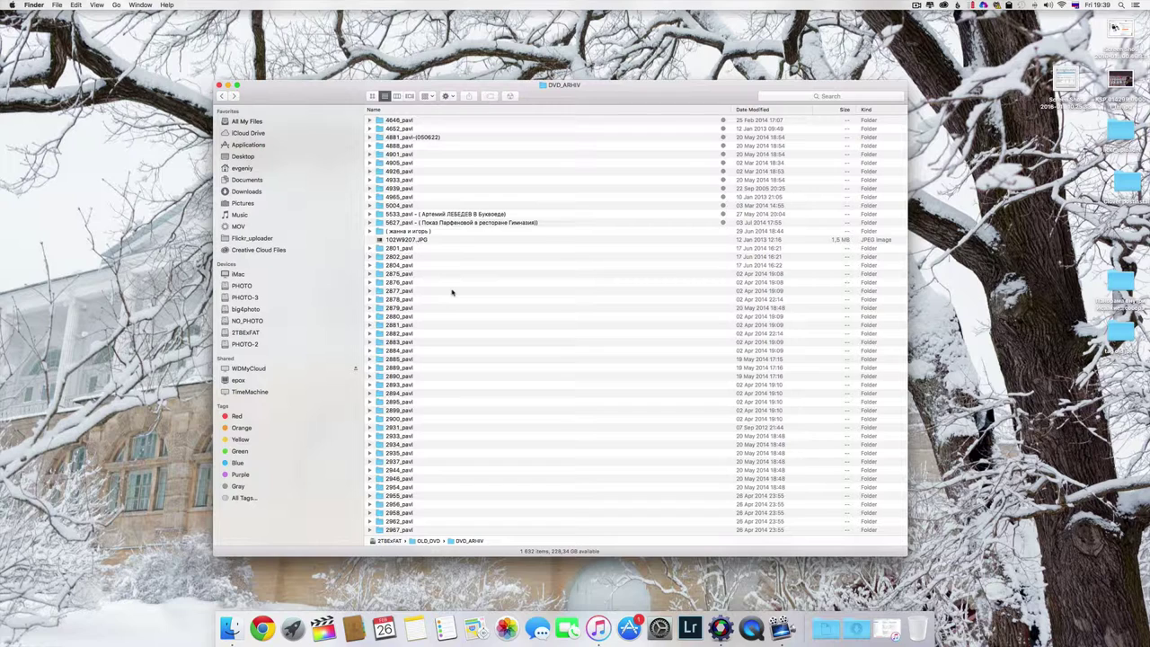
Step: Open the gray-tagged 5533_pavl folder and browse 5533_pavl_9151.JPG with Photo Mechanic
double_click(476, 216)
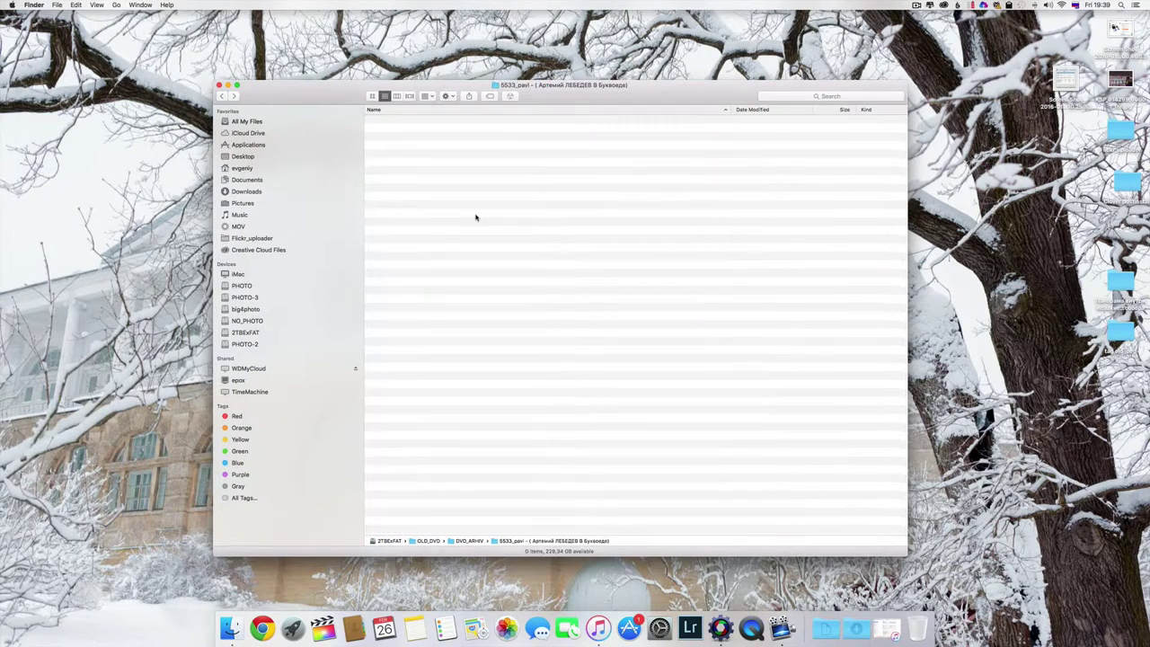
click(416, 197)
right_click(417, 200)
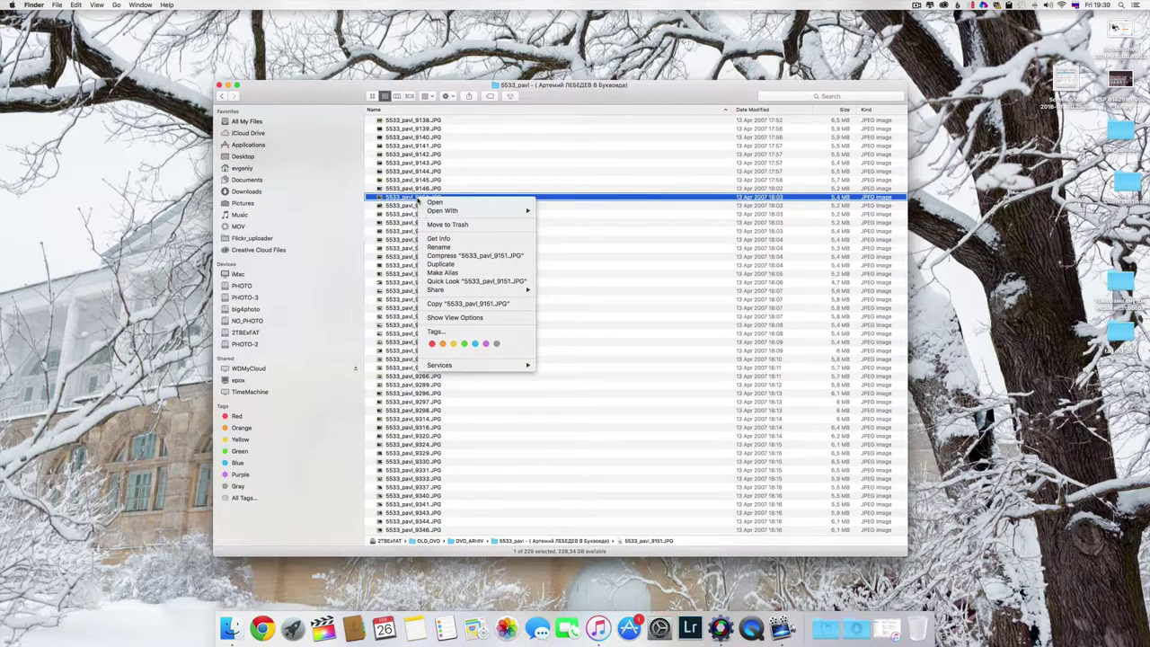
mouse_move(479, 366)
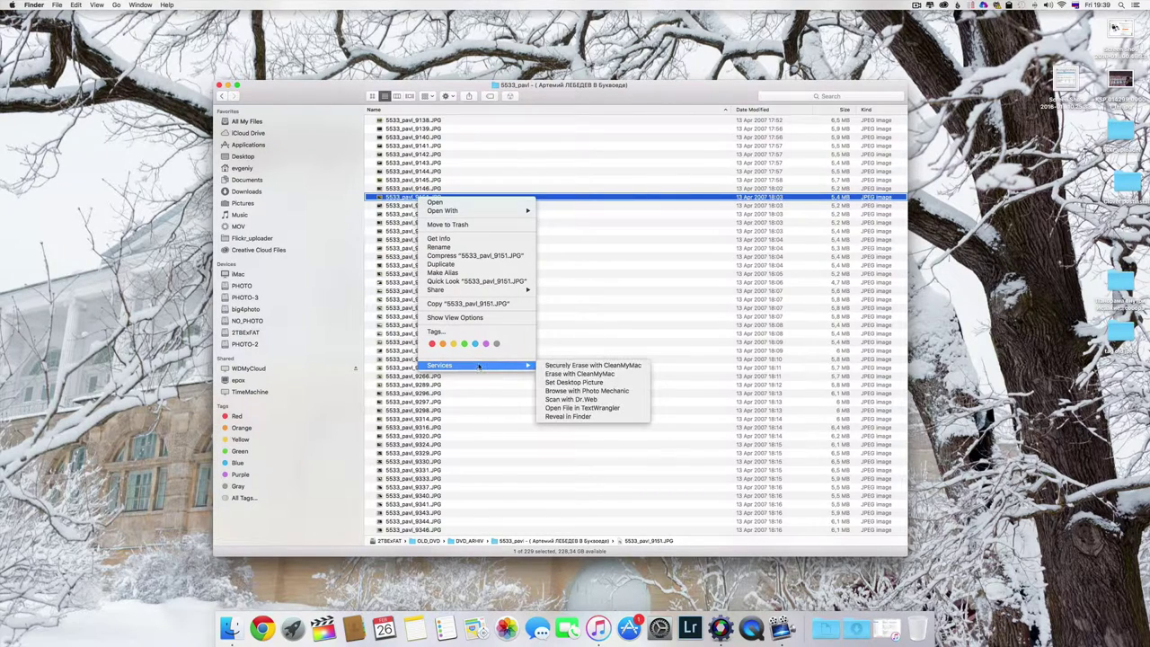
click(547, 394)
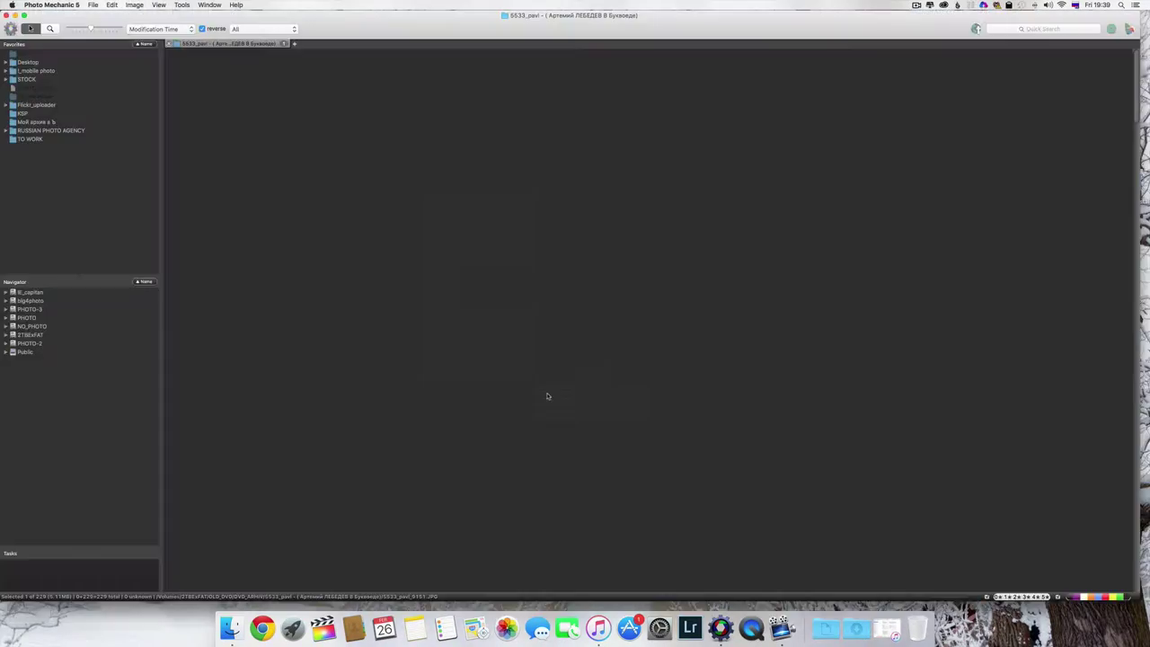
Step: Inspect the IPTC information of 5533_pavl_9810.JPG and close it without saving changes
click(517, 285)
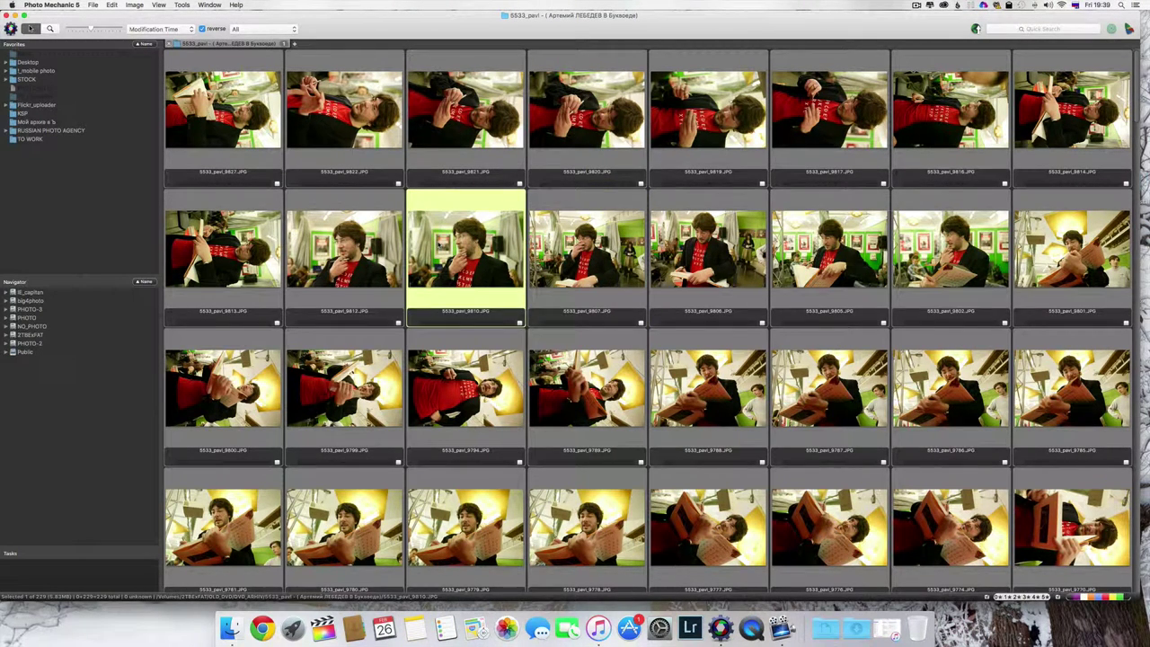
mouse_move(415, 306)
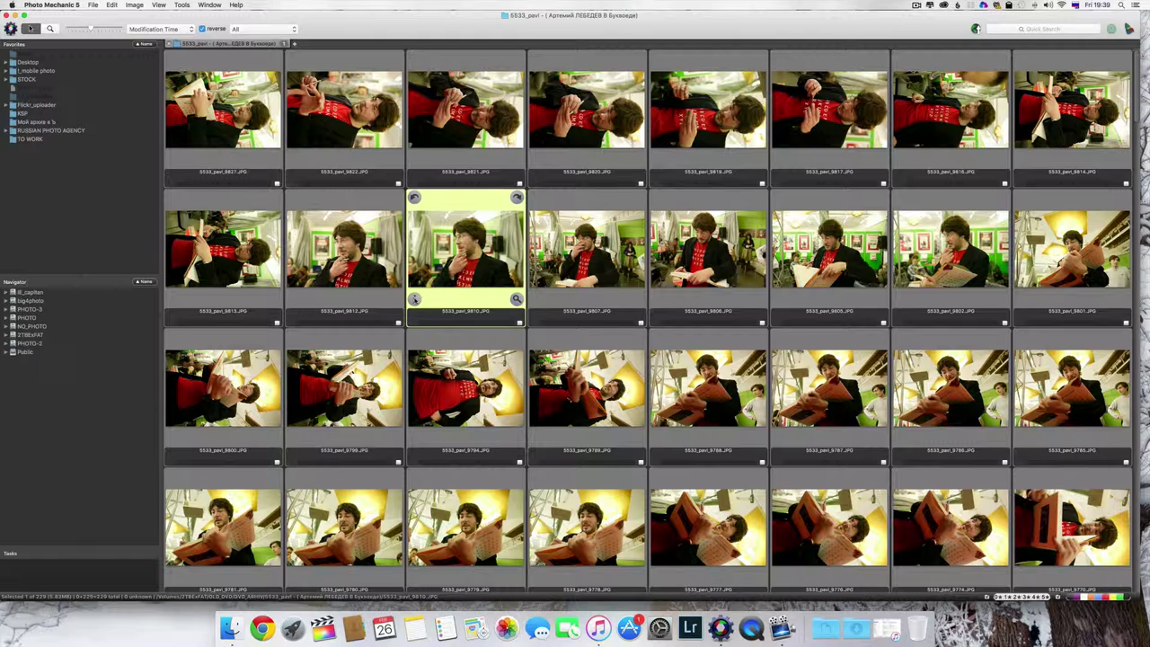
click(414, 299)
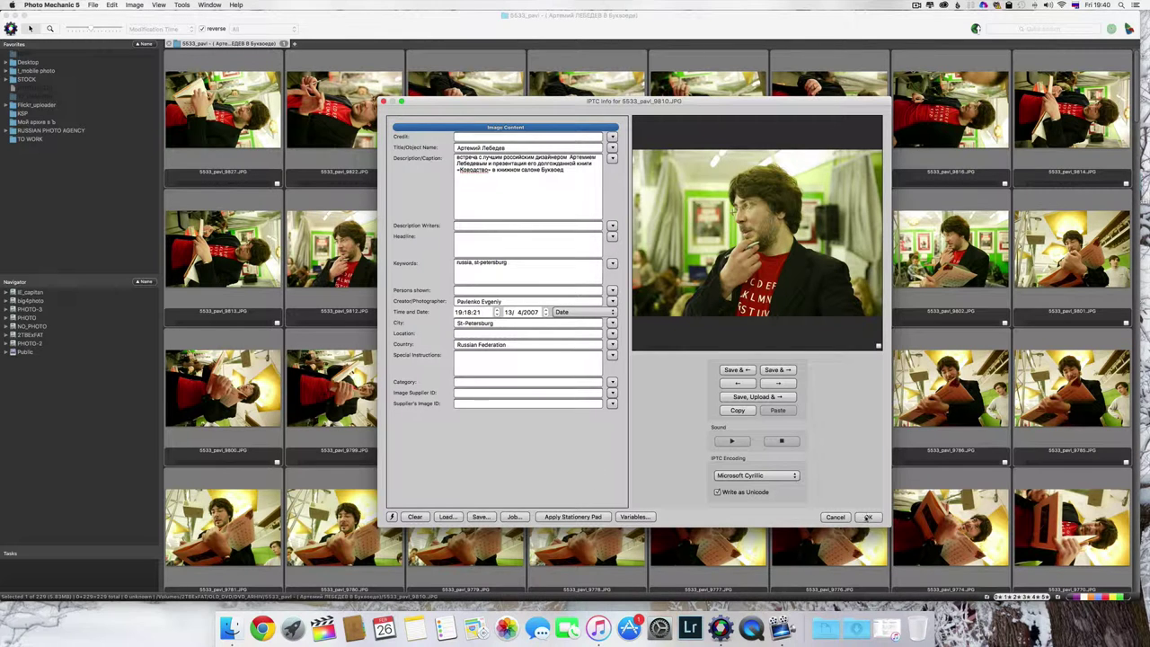
click(840, 517)
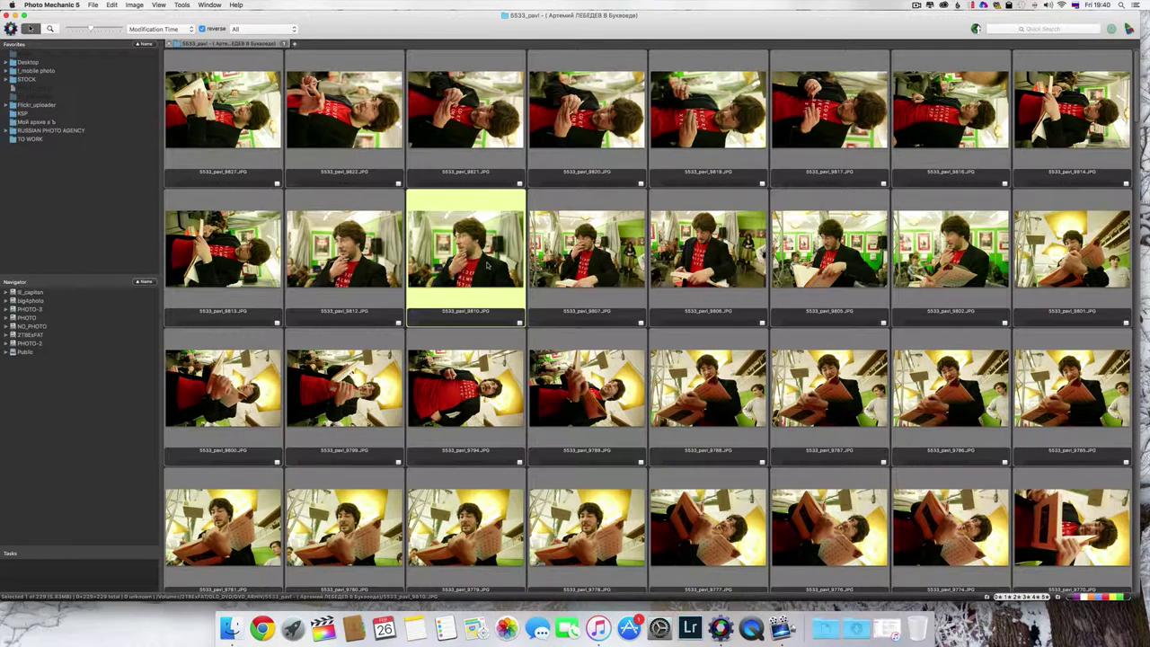
Step: Look through the photo thumbnails of the 5533_pavl shoot and select 5533_pavl_9642.JPG
scroll(488, 265, down, 20)
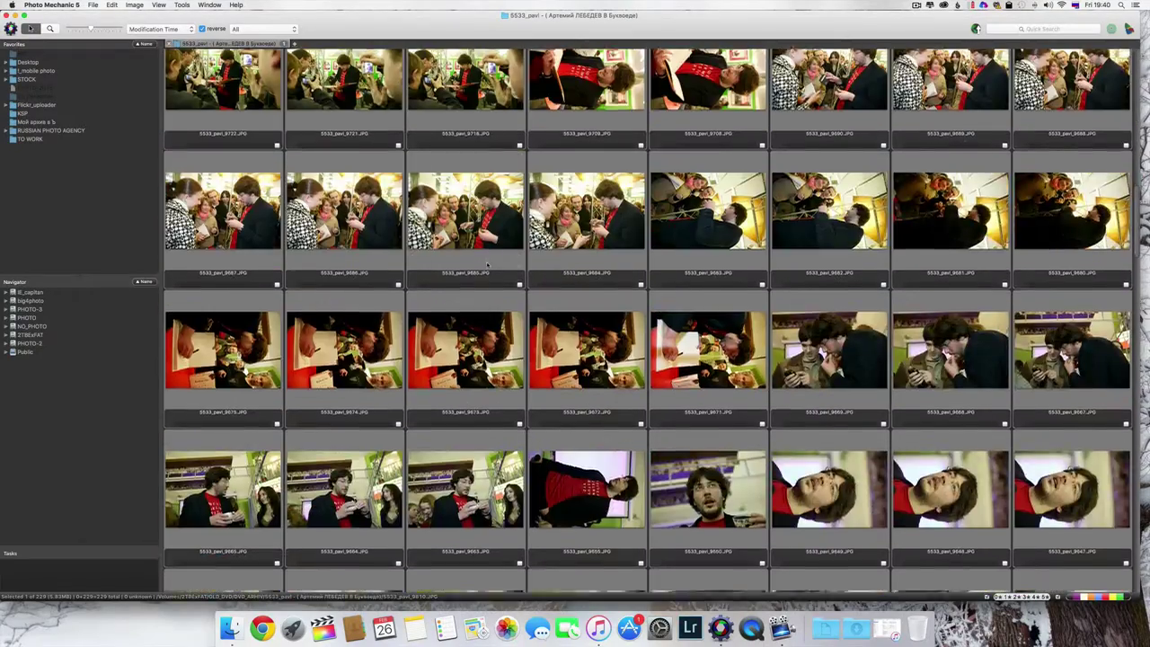
scroll(488, 265, down, 10)
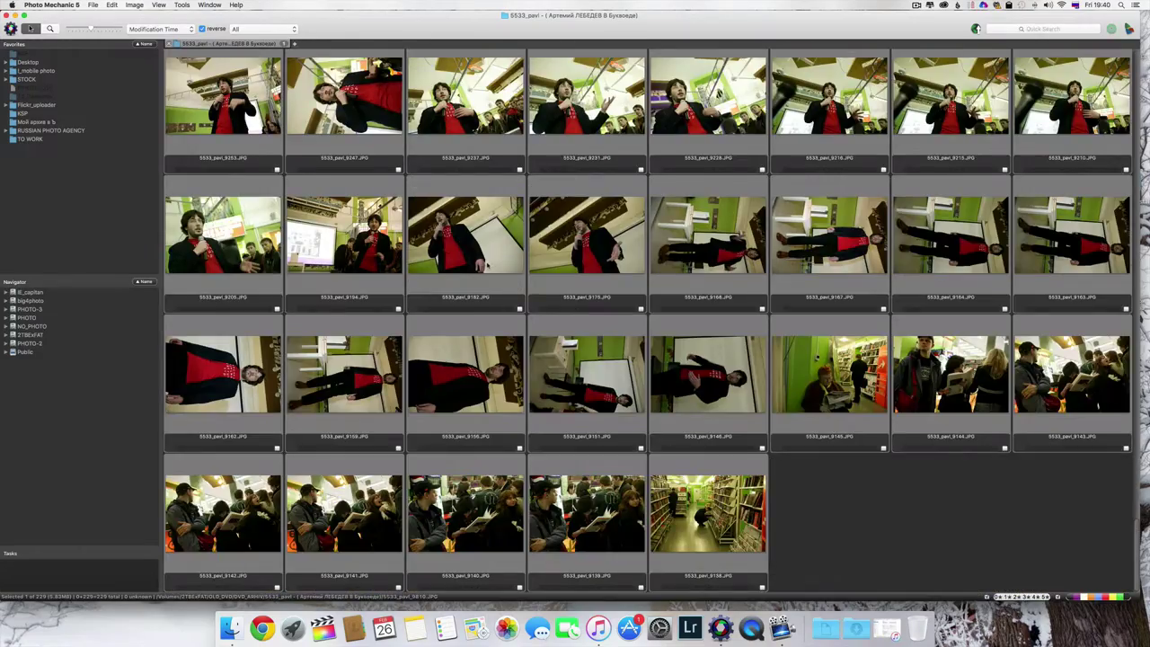
scroll(488, 265, up, 20)
scroll(488, 265, down, 3)
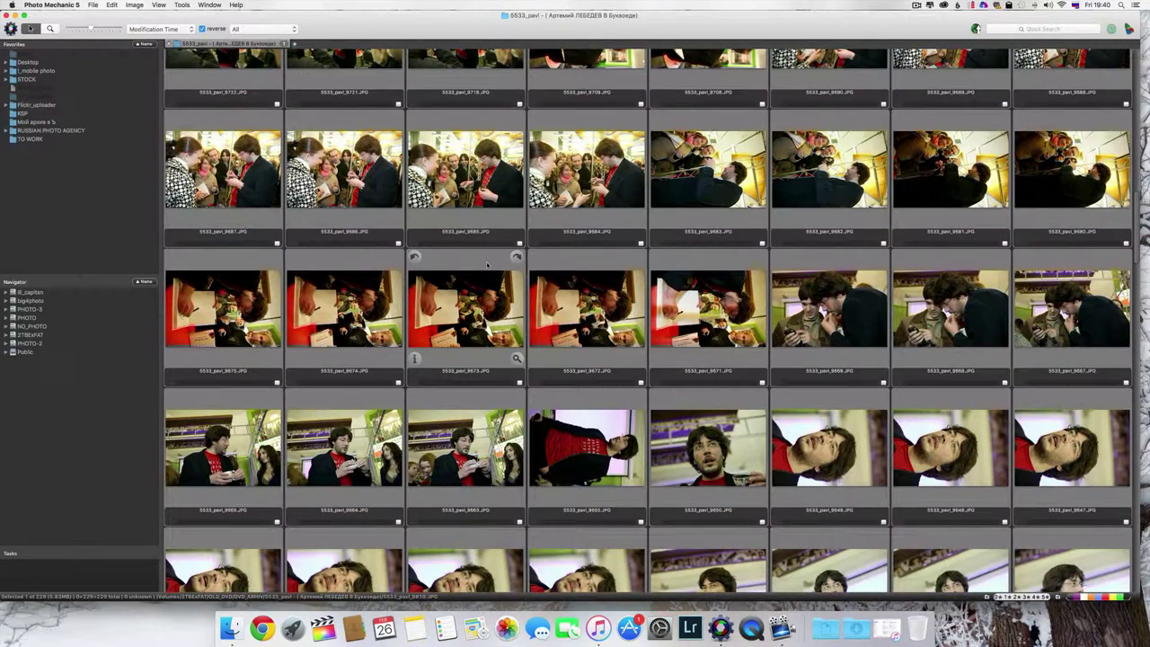
scroll(488, 265, down, 2)
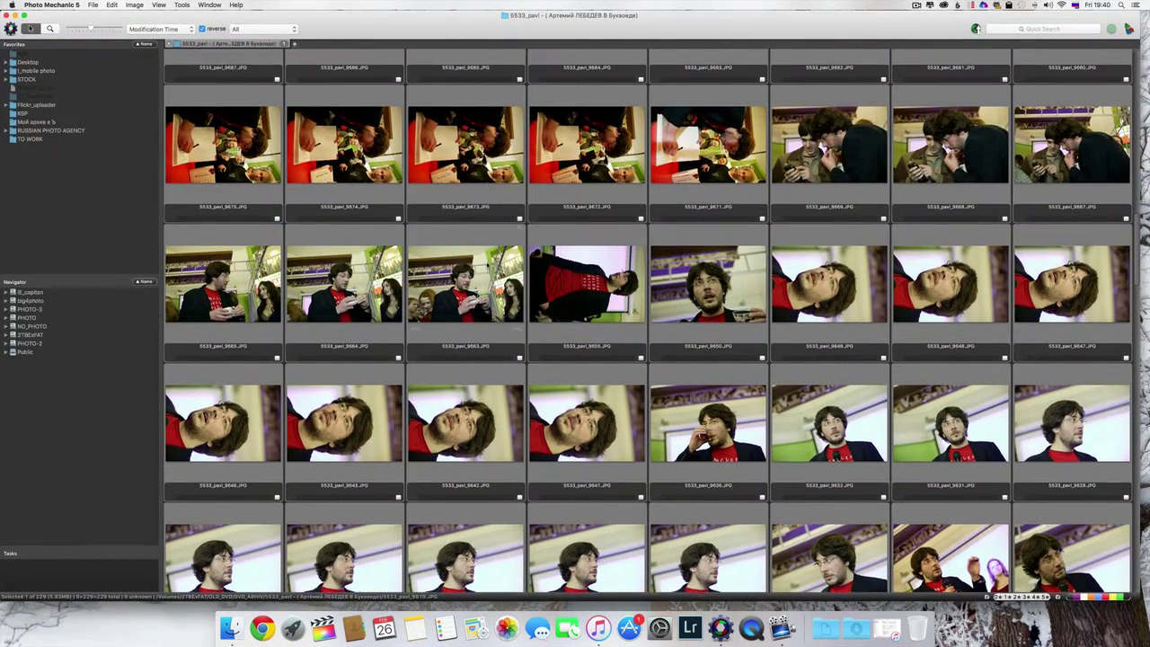
scroll(488, 265, down, 1)
scroll(488, 265, down, 1)
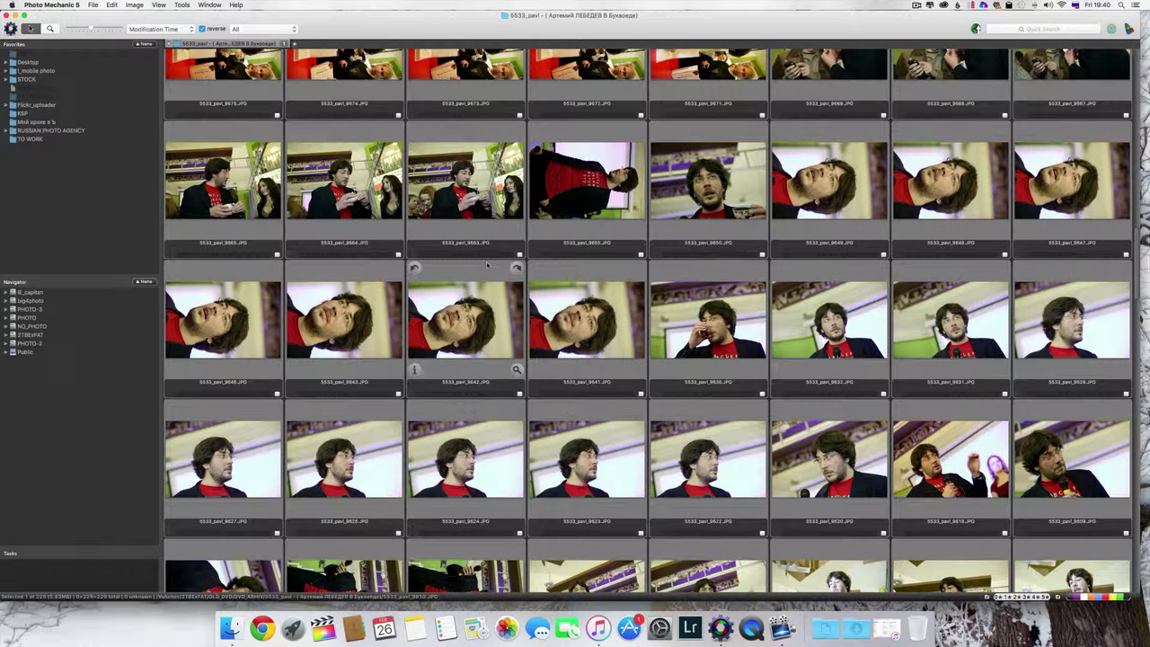
click(478, 273)
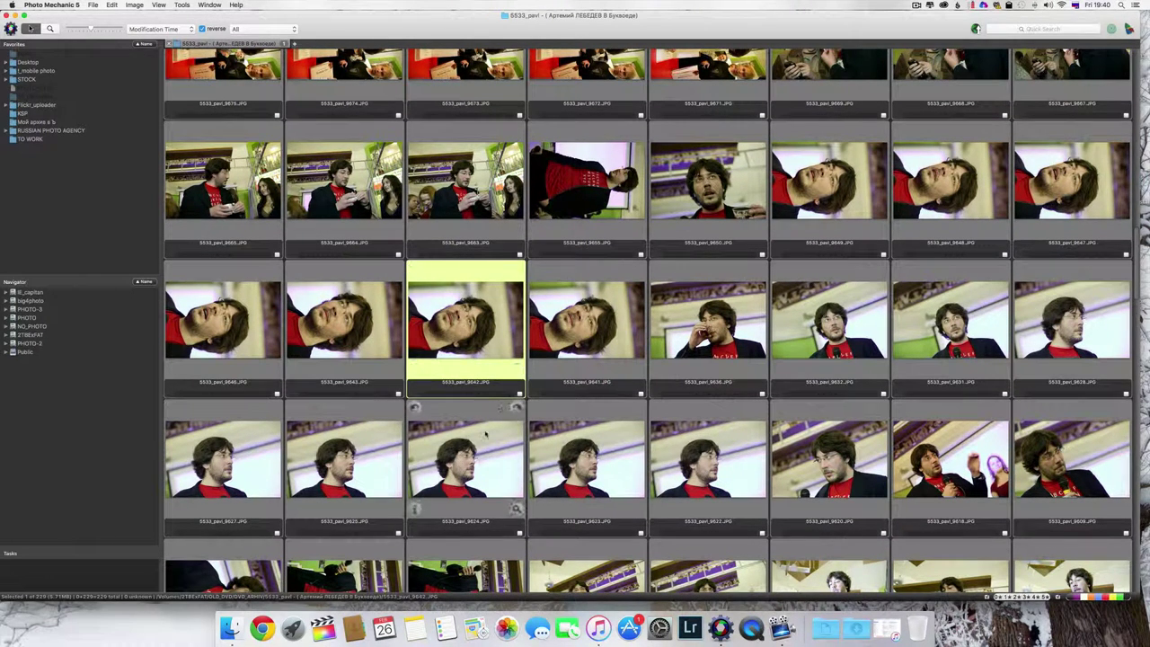
Step: Review the rest of the shoot, selecting 5533_pavl_9424.JPG, 5533_pavl_9151.JPG and finally 5533_pavl_9807.JPG near the start
scroll(485, 434, down, 10)
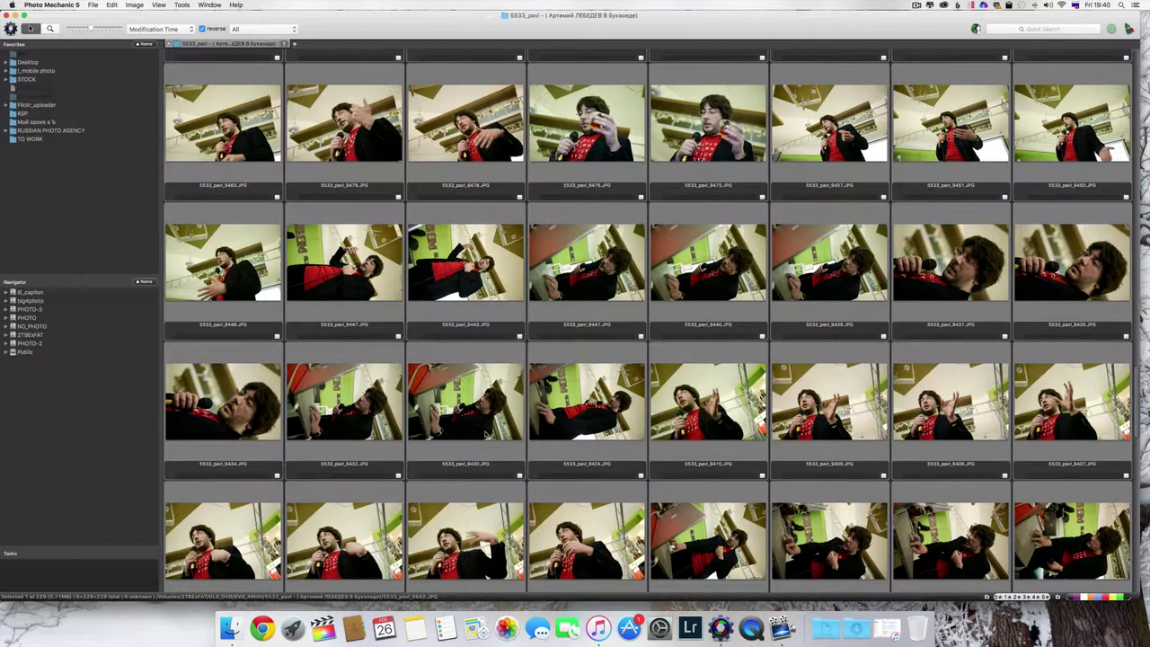
click(599, 415)
scroll(599, 415, down, 3)
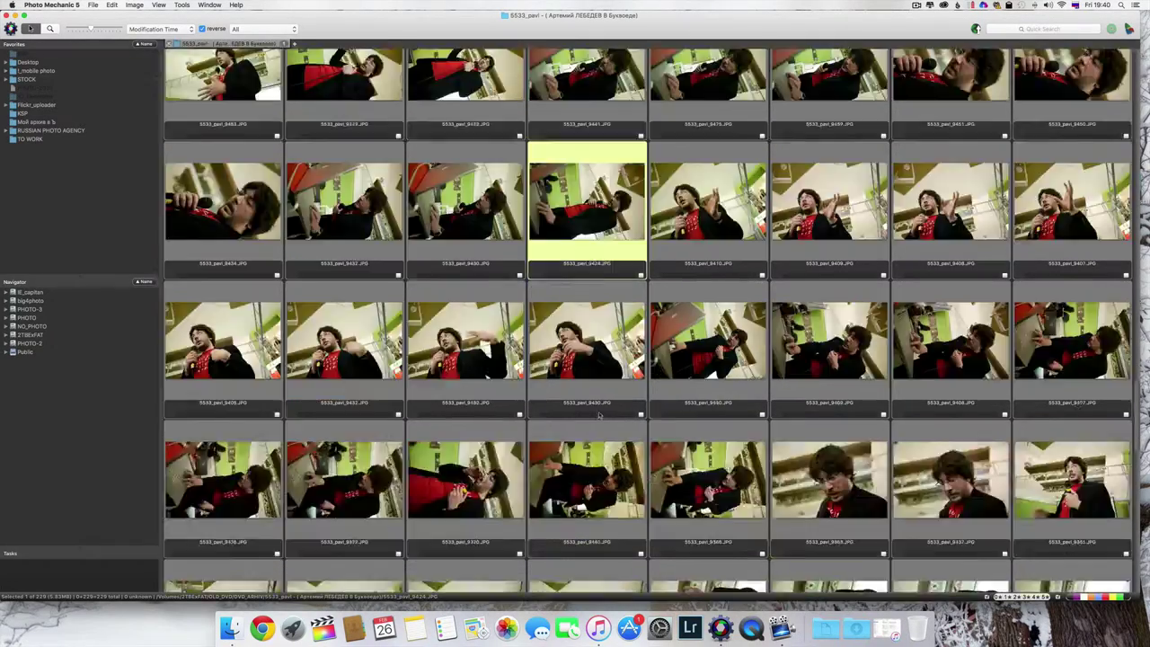
scroll(600, 415, down, 5)
click(587, 399)
scroll(585, 398, up, 5)
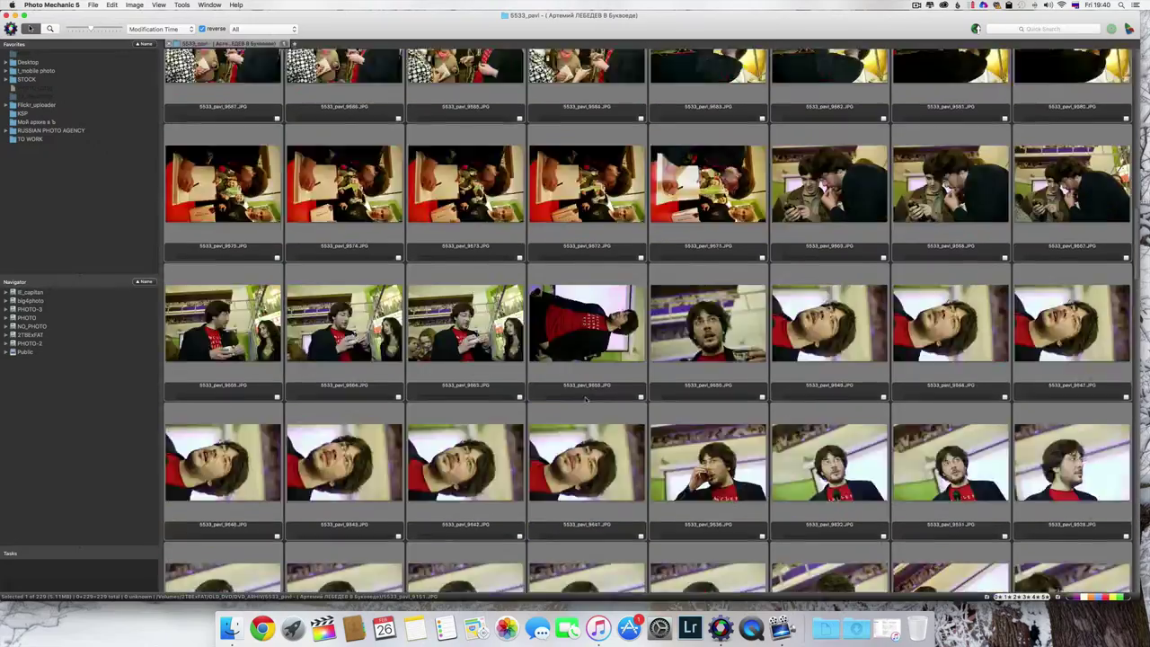
scroll(586, 398, up, 15)
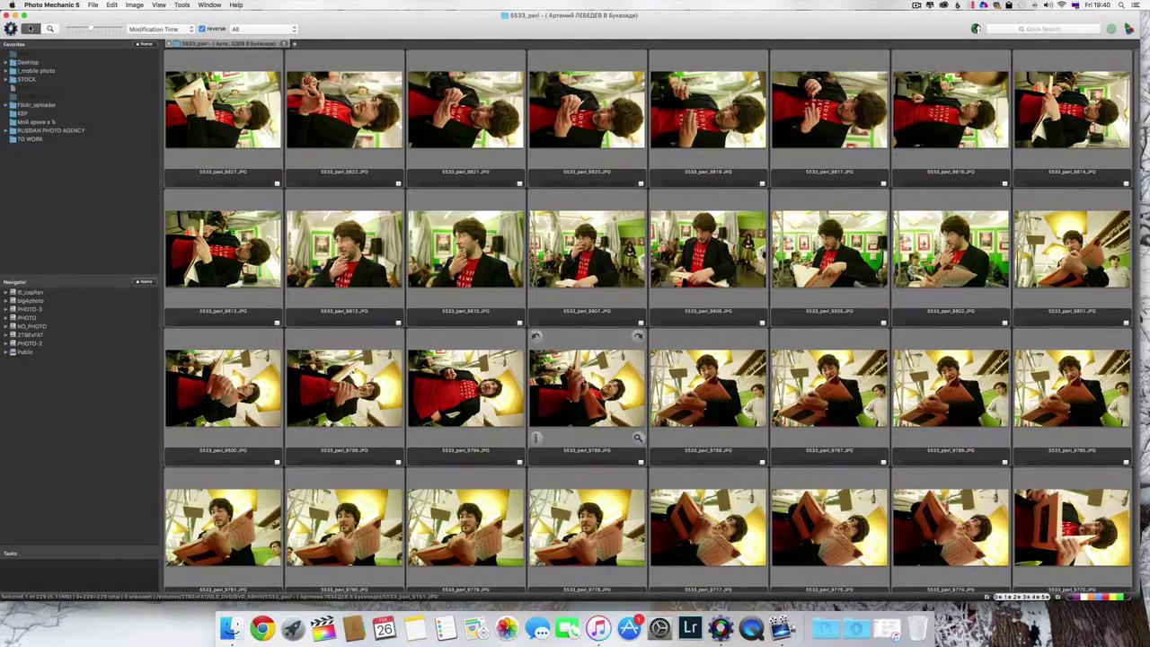
click(591, 254)
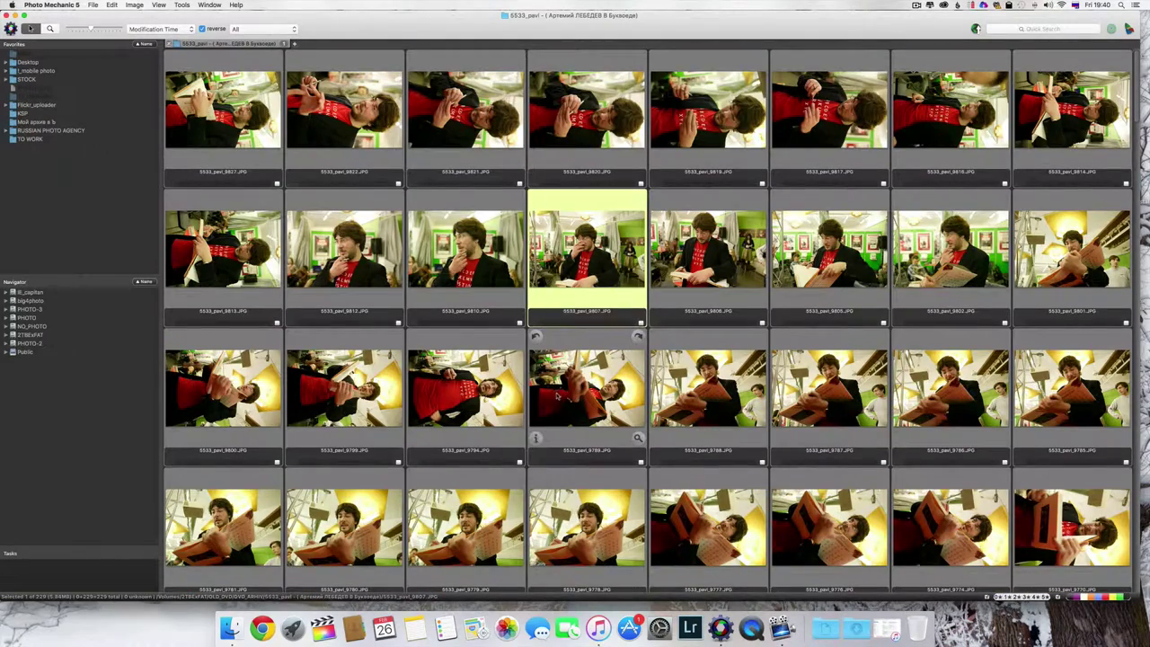
Step: Examine the book-signing photos 5533_pavl_9709.JPG and 5533_pavl_9684.JPG, and return to 5533_pavl_9807.JPG
scroll(586, 399, down, 10)
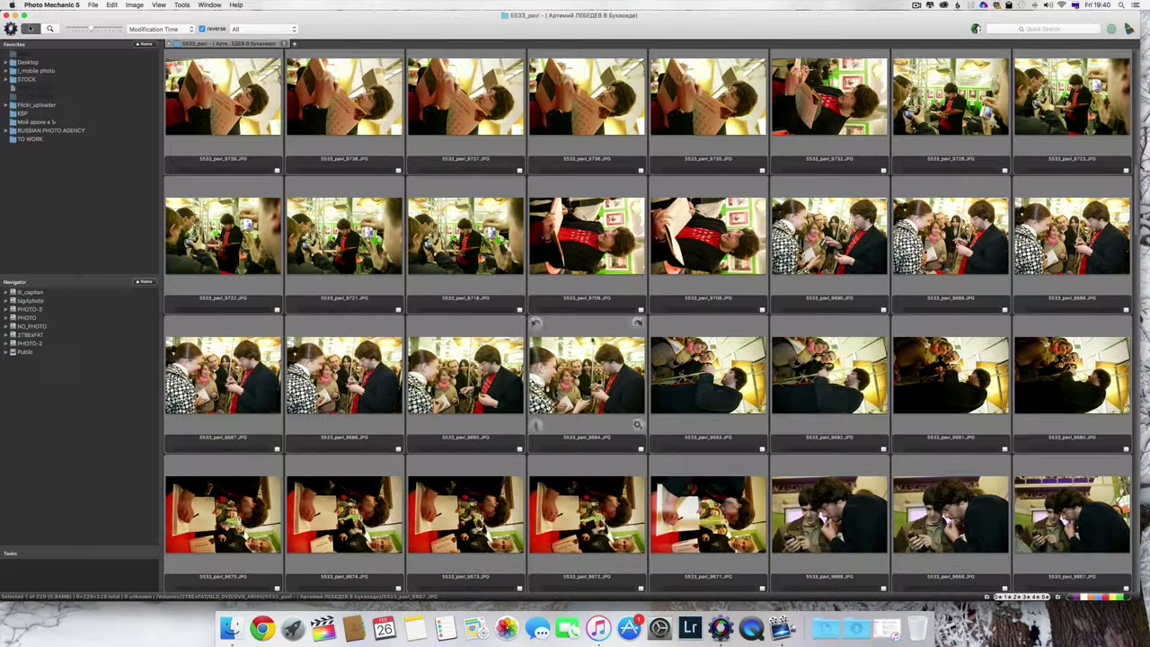
click(580, 272)
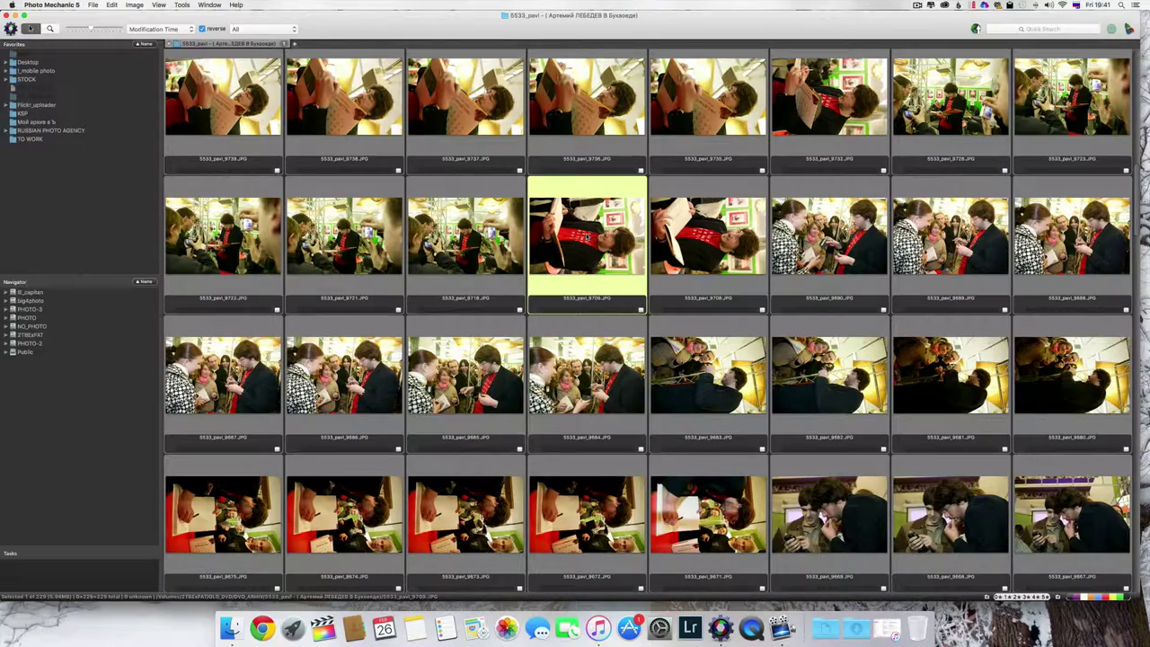
click(585, 375)
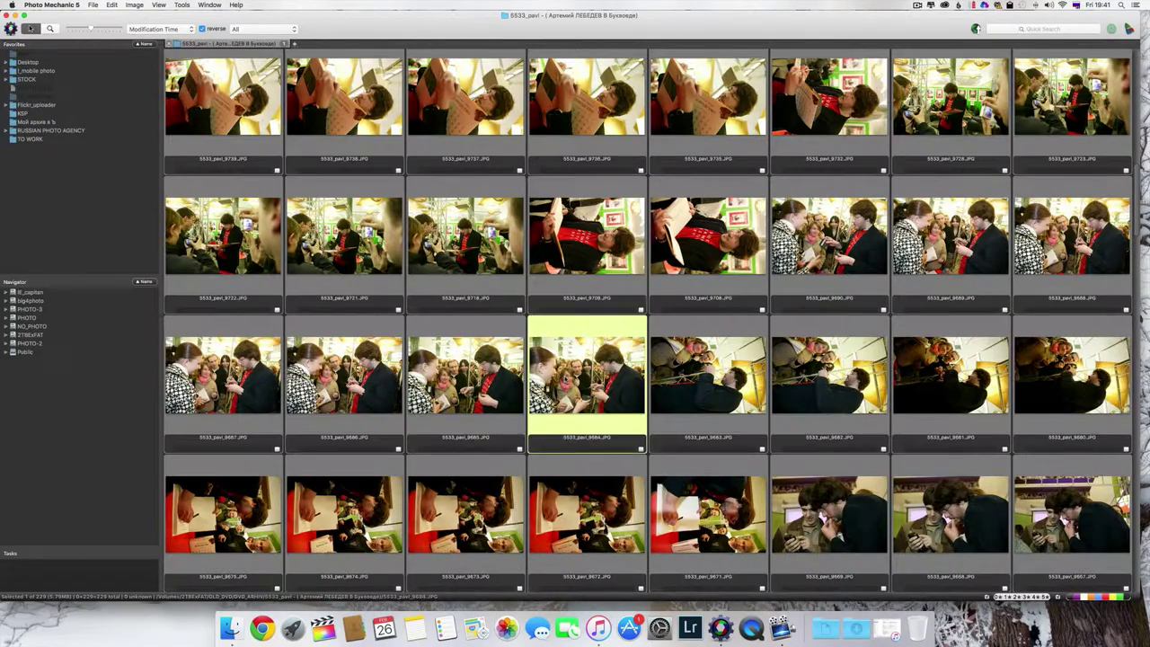
scroll(565, 378, down, 10)
scroll(565, 379, up, 15)
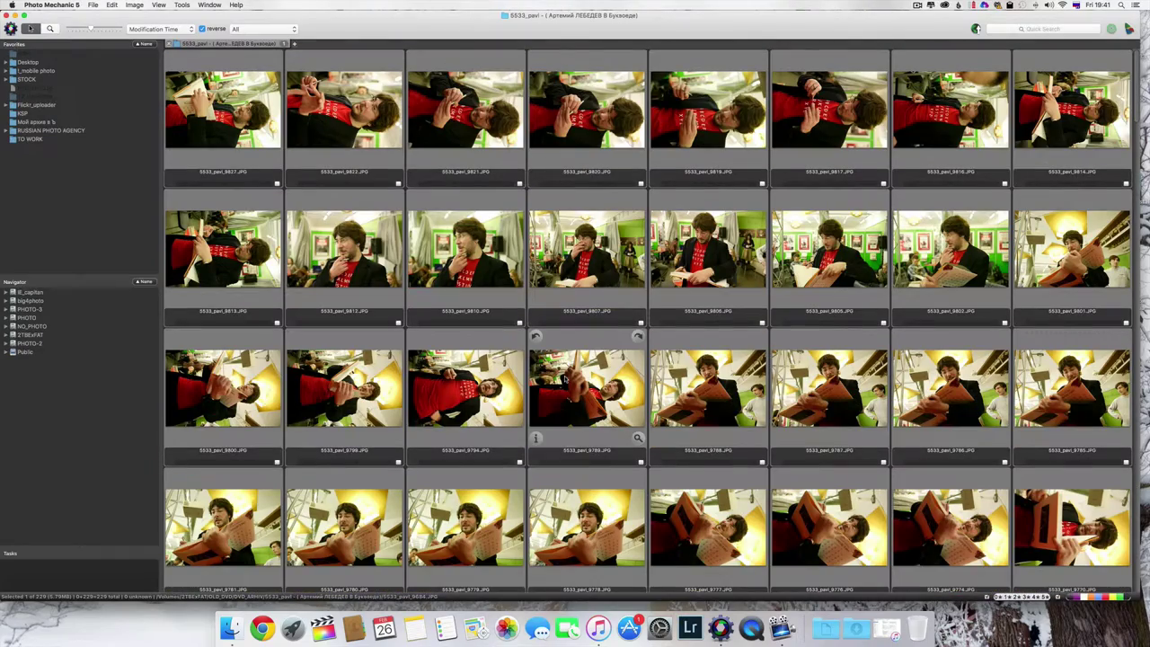
click(589, 261)
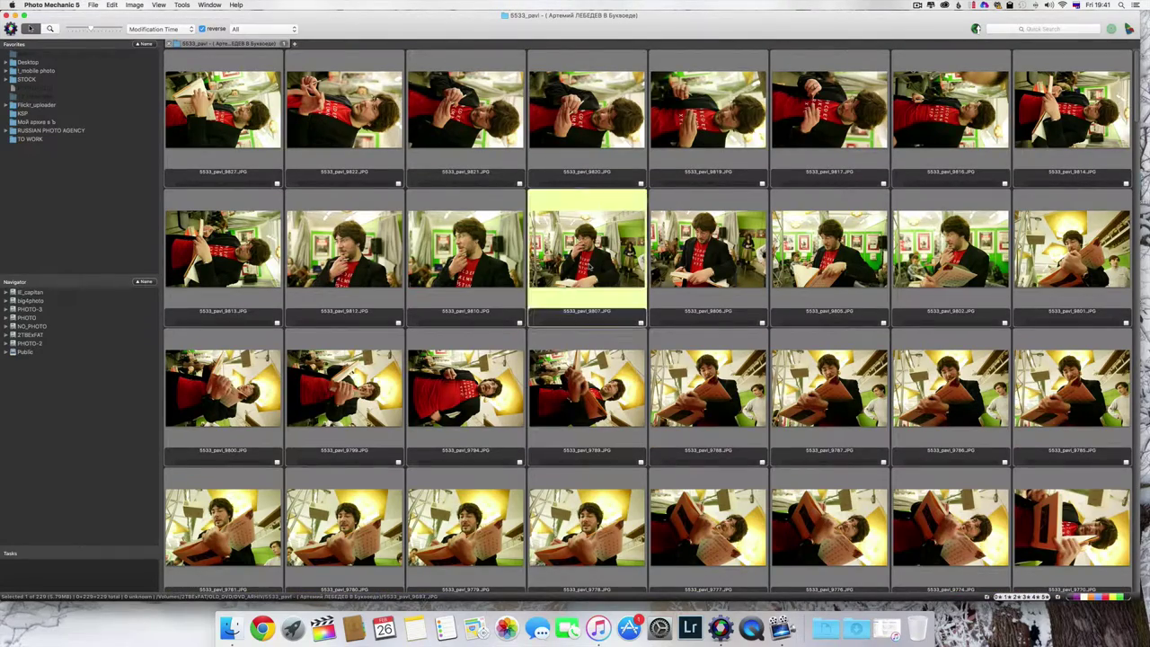